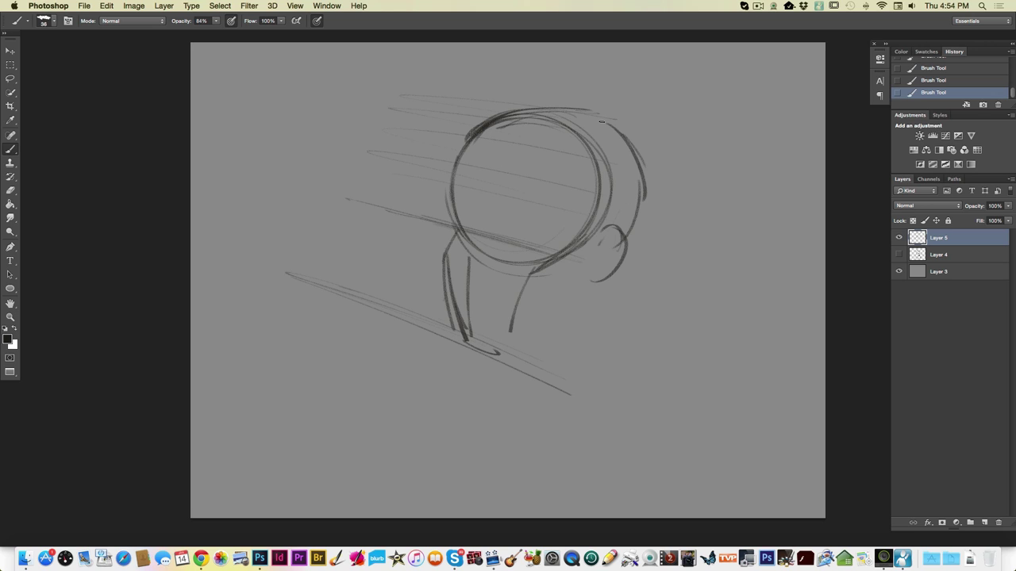
# Step: Sketch light perspective guidelines running across the top of the head, through the ear level and under the chin
pyautogui.moveTo(615, 119); pyautogui.dragTo(369, 78)
pyautogui.moveTo(695, 92)
pyautogui.mouseDown()
pyautogui.moveTo(373, 118)
pyautogui.moveTo(559, 100)
pyautogui.mouseUp()
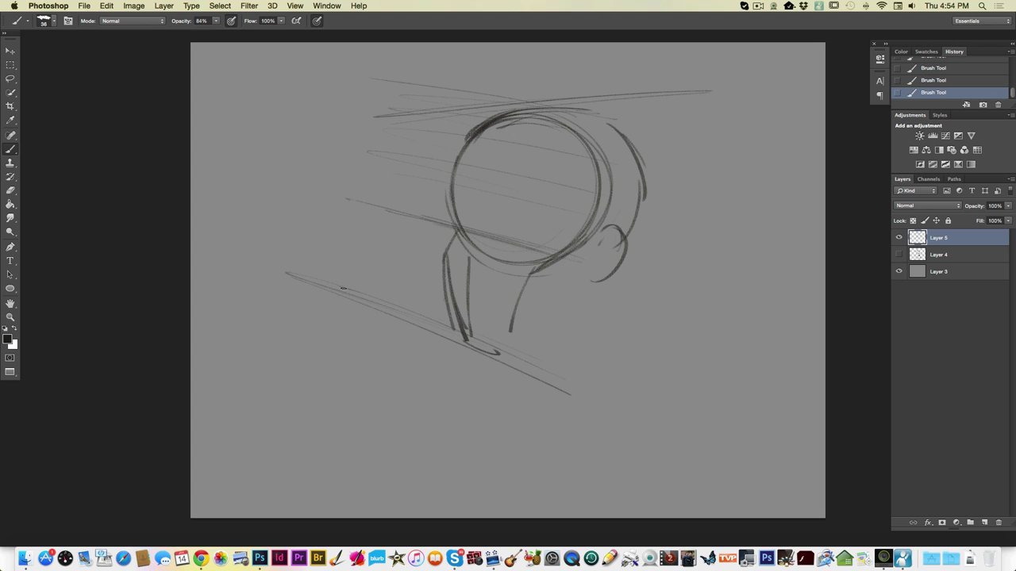
pyautogui.moveTo(382, 279); pyautogui.dragTo(687, 230)
pyautogui.moveTo(492, 366)
pyautogui.mouseDown()
pyautogui.moveTo(690, 315)
pyautogui.moveTo(457, 377)
pyautogui.mouseUp()
pyautogui.moveTo(595, 343); pyautogui.dragTo(417, 395)
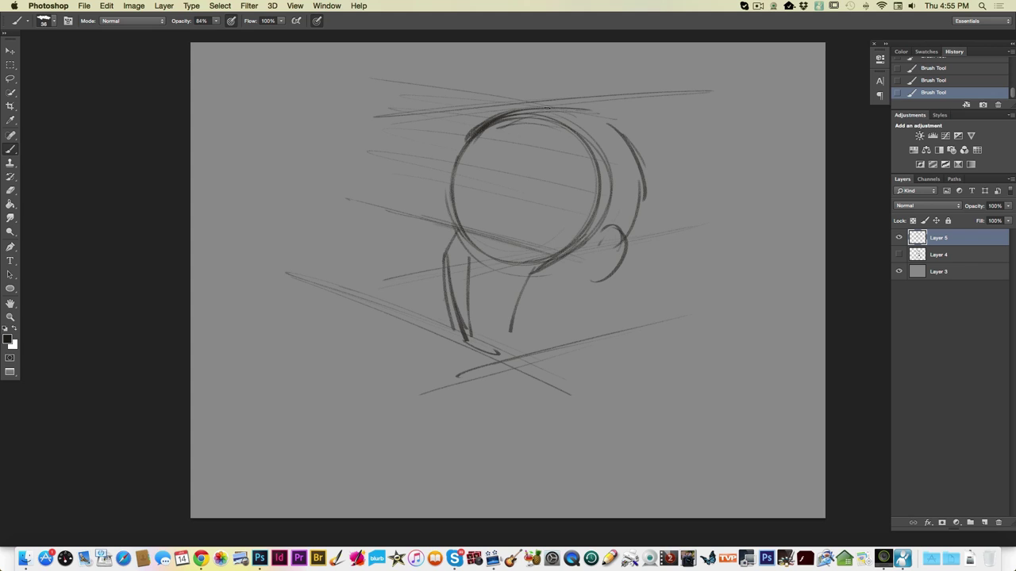
# Step: Darken the outline of the cranium from the crown around the back of the skull down to the ear
pyautogui.moveTo(547, 107)
pyautogui.mouseDown()
pyautogui.moveTo(516, 116)
pyautogui.moveTo(571, 104)
pyautogui.moveTo(500, 116)
pyautogui.moveTo(576, 110)
pyautogui.moveTo(492, 118)
pyautogui.moveTo(572, 123)
pyautogui.moveTo(626, 141)
pyautogui.mouseUp()
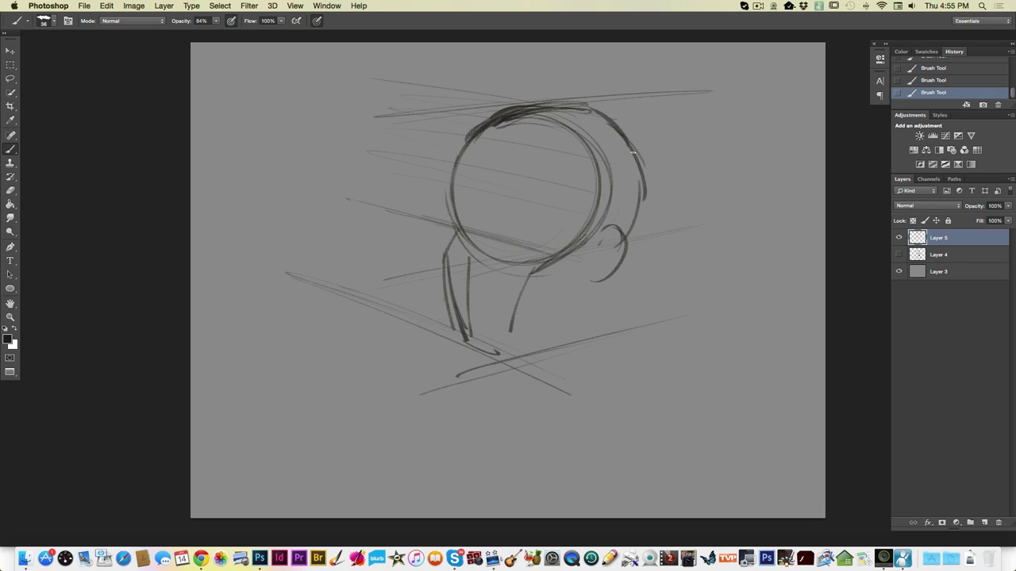
pyautogui.moveTo(591, 111)
pyautogui.mouseDown()
pyautogui.moveTo(637, 185)
pyautogui.moveTo(626, 237)
pyautogui.mouseUp()
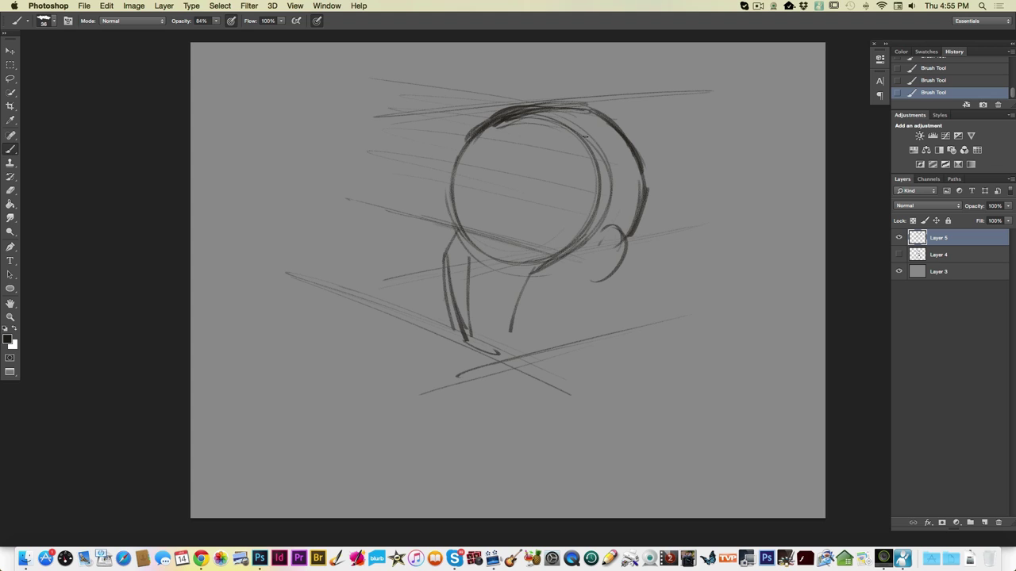
pyautogui.moveTo(610, 119)
pyautogui.mouseDown()
pyautogui.moveTo(639, 171)
pyautogui.moveTo(623, 238)
pyautogui.mouseUp()
pyautogui.moveTo(643, 191); pyautogui.dragTo(628, 235)
# Step: Draw and thicken the jawline from below the ear down to the chin
pyautogui.moveTo(587, 264)
pyautogui.mouseDown()
pyautogui.moveTo(617, 257)
pyautogui.moveTo(563, 320)
pyautogui.moveTo(509, 354)
pyautogui.mouseUp()
pyautogui.moveTo(564, 319)
pyautogui.mouseDown()
pyautogui.moveTo(488, 347)
pyautogui.moveTo(498, 355)
pyautogui.moveTo(467, 344)
pyautogui.moveTo(493, 359)
pyautogui.mouseUp()
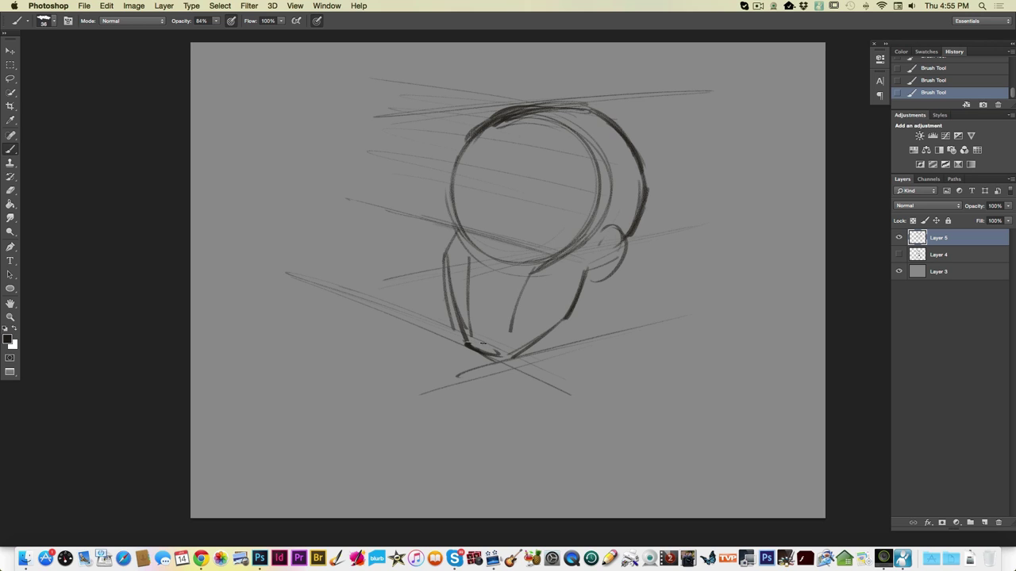
pyautogui.moveTo(591, 270)
pyautogui.mouseDown()
pyautogui.moveTo(568, 317)
pyautogui.moveTo(510, 357)
pyautogui.mouseUp()
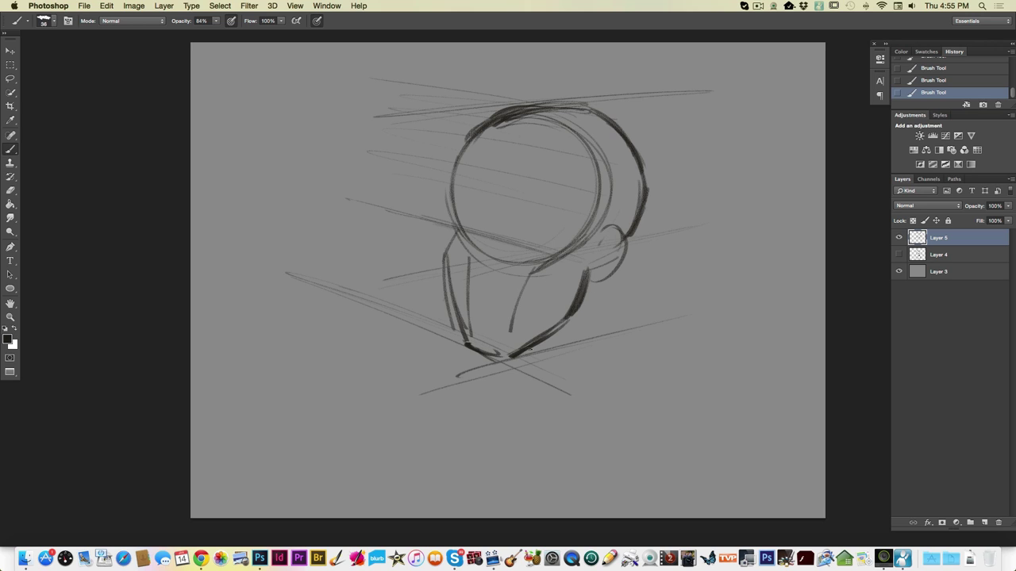
# Step: Darken the eye-level line across the lower head sphere and mark the outer edges of both eye sockets
pyautogui.moveTo(554, 253)
pyautogui.mouseDown()
pyautogui.moveTo(453, 225)
pyautogui.moveTo(446, 205)
pyautogui.moveTo(453, 214)
pyautogui.mouseUp()
pyautogui.moveTo(559, 251)
pyautogui.mouseDown()
pyautogui.moveTo(546, 232)
pyautogui.moveTo(554, 253)
pyautogui.moveTo(450, 223)
pyautogui.moveTo(552, 254)
pyautogui.moveTo(443, 224)
pyautogui.mouseUp()
pyautogui.moveTo(541, 229); pyautogui.dragTo(554, 254)
pyautogui.moveTo(447, 208); pyautogui.dragTo(457, 228)
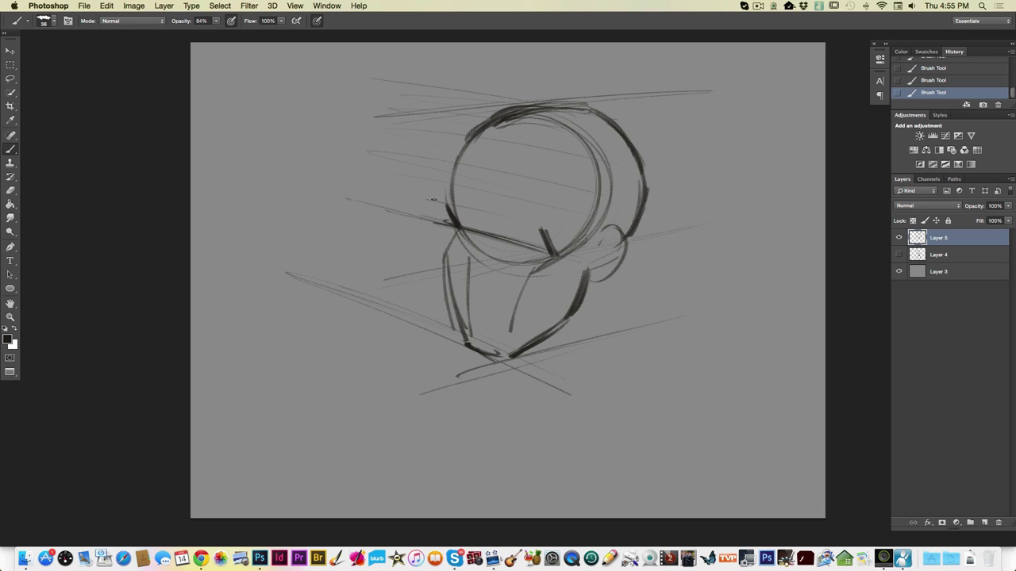
# Step: Draw the brow line parallel above the eye line, then strengthen the forehead edge and add the temple plane line
pyautogui.moveTo(521, 226); pyautogui.dragTo(413, 193)
pyautogui.moveTo(479, 210); pyautogui.dragTo(357, 180)
pyautogui.moveTo(444, 194)
pyautogui.mouseDown()
pyautogui.moveTo(459, 151)
pyautogui.moveTo(455, 191)
pyautogui.mouseUp()
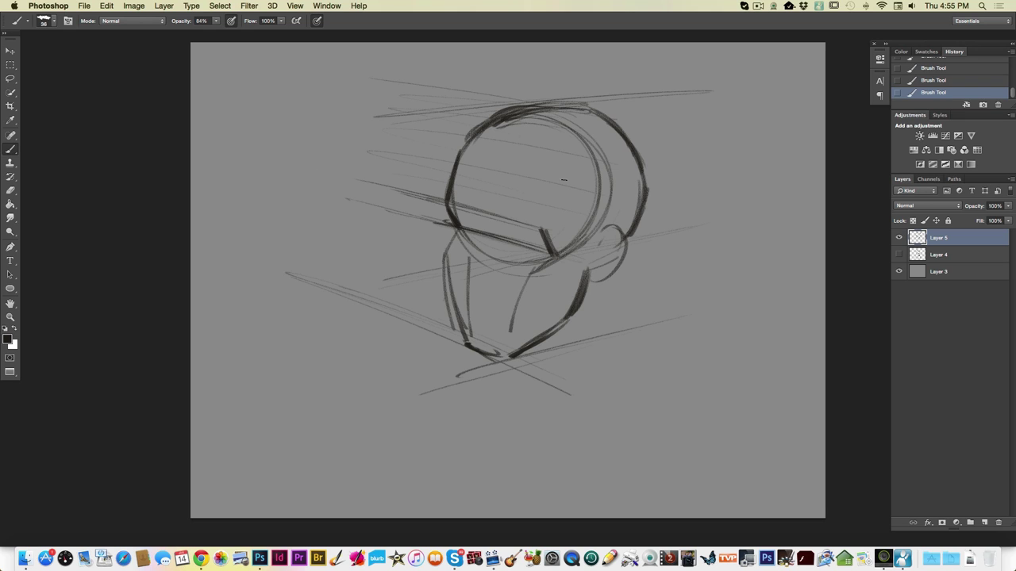
pyautogui.moveTo(565, 176)
pyautogui.mouseDown()
pyautogui.moveTo(547, 224)
pyautogui.moveTo(601, 164)
pyautogui.moveTo(567, 186)
pyautogui.mouseUp()
pyautogui.moveTo(537, 226)
pyautogui.mouseDown()
pyautogui.moveTo(446, 200)
pyautogui.moveTo(468, 201)
pyautogui.mouseUp()
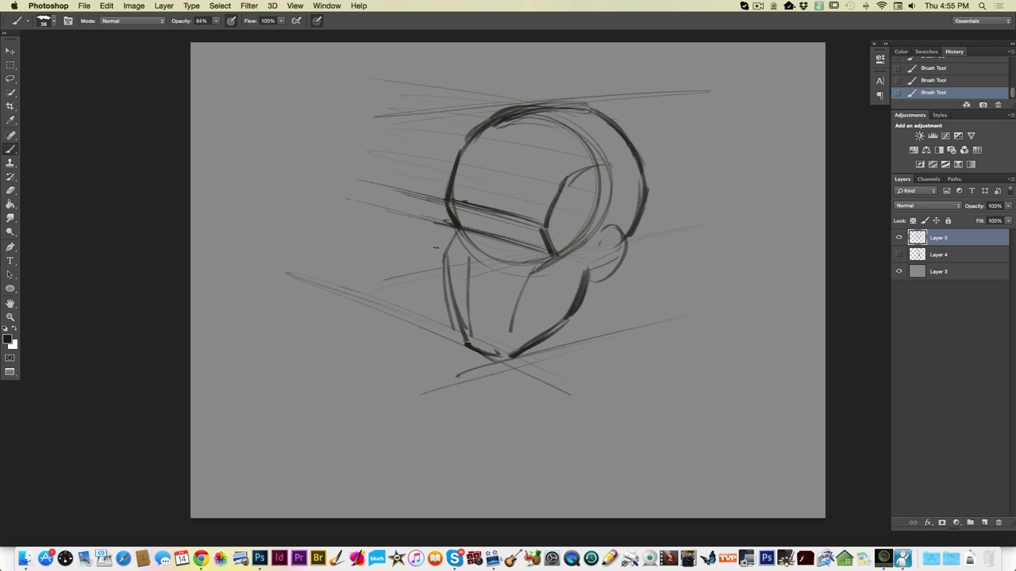
# Step: Sketch the forehead's centre line, the nose wedge with its nostrils, and both eyes beneath the brow
pyautogui.moveTo(493, 198); pyautogui.dragTo(496, 223)
pyautogui.moveTo(503, 148); pyautogui.dragTo(491, 193)
pyautogui.moveTo(508, 146)
pyautogui.mouseDown()
pyautogui.moveTo(450, 275)
pyautogui.moveTo(489, 266)
pyautogui.moveTo(458, 258)
pyautogui.moveTo(477, 270)
pyautogui.moveTo(469, 271)
pyautogui.moveTo(454, 257)
pyautogui.mouseUp()
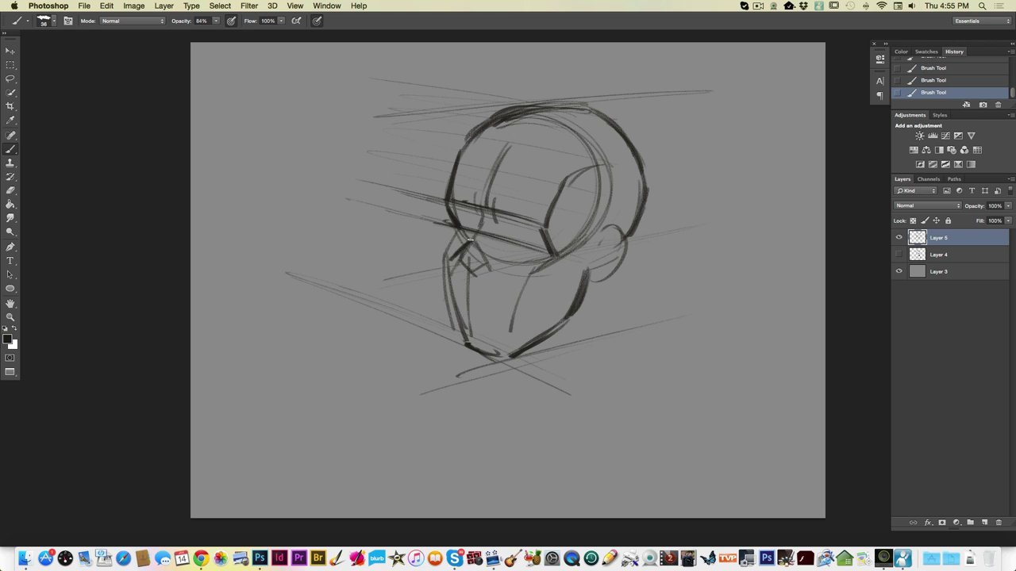
pyautogui.moveTo(483, 219)
pyautogui.mouseDown()
pyautogui.moveTo(456, 252)
pyautogui.moveTo(469, 228)
pyautogui.moveTo(452, 268)
pyautogui.moveTo(461, 275)
pyautogui.moveTo(494, 262)
pyautogui.moveTo(452, 261)
pyautogui.moveTo(472, 276)
pyautogui.mouseUp()
pyautogui.moveTo(529, 239)
pyautogui.mouseDown()
pyautogui.moveTo(543, 242)
pyautogui.moveTo(513, 230)
pyautogui.moveTo(546, 246)
pyautogui.moveTo(509, 230)
pyautogui.moveTo(513, 246)
pyautogui.moveTo(533, 247)
pyautogui.moveTo(510, 236)
pyautogui.moveTo(545, 241)
pyautogui.moveTo(446, 211)
pyautogui.moveTo(504, 229)
pyautogui.moveTo(465, 211)
pyautogui.moveTo(479, 219)
pyautogui.moveTo(459, 239)
pyautogui.moveTo(521, 256)
pyautogui.mouseUp()
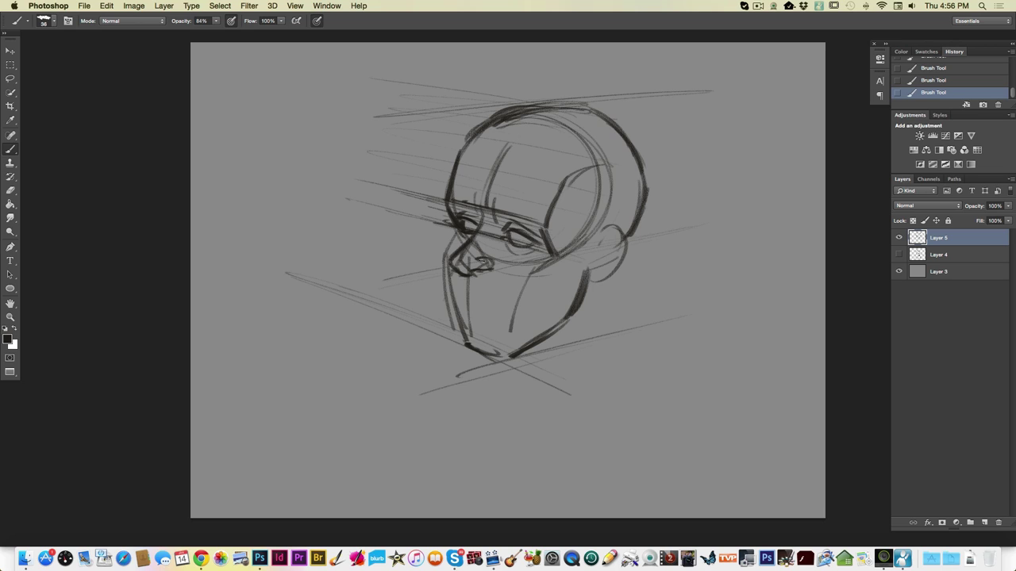
# Step: Sketch the cheek line beside the nose, the muzzle contour and the lips along the face's perspective
pyautogui.moveTo(495, 270); pyautogui.dragTo(505, 316)
pyautogui.moveTo(452, 275); pyautogui.dragTo(454, 306)
pyautogui.moveTo(459, 237)
pyautogui.mouseDown()
pyautogui.moveTo(445, 274)
pyautogui.moveTo(445, 264)
pyautogui.moveTo(459, 308)
pyautogui.mouseUp()
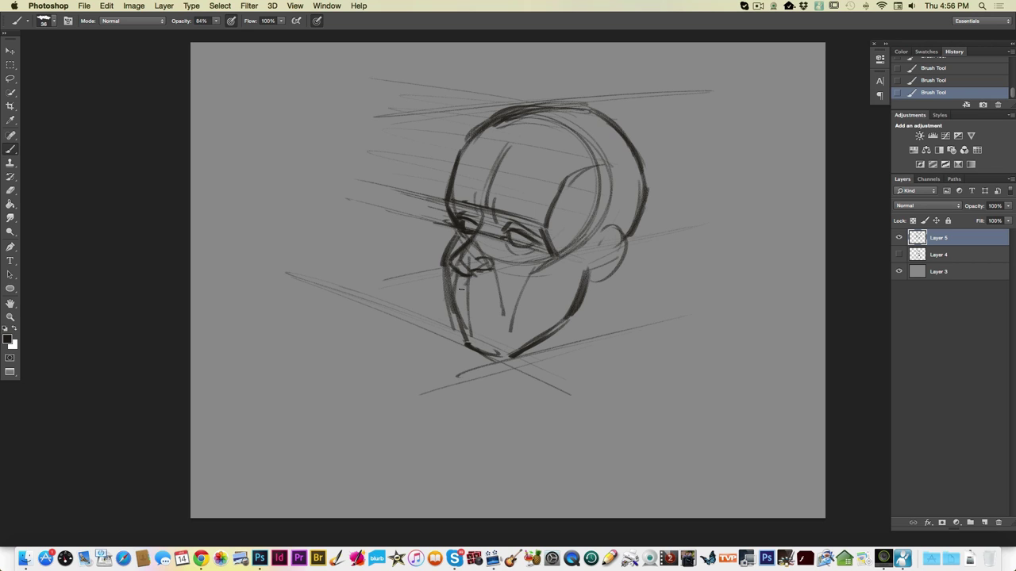
pyautogui.moveTo(460, 287); pyautogui.dragTo(506, 307)
pyautogui.moveTo(458, 285)
pyautogui.mouseDown()
pyautogui.moveTo(494, 307)
pyautogui.moveTo(452, 295)
pyautogui.moveTo(459, 312)
pyautogui.moveTo(451, 308)
pyautogui.moveTo(492, 313)
pyautogui.moveTo(455, 312)
pyautogui.mouseUp()
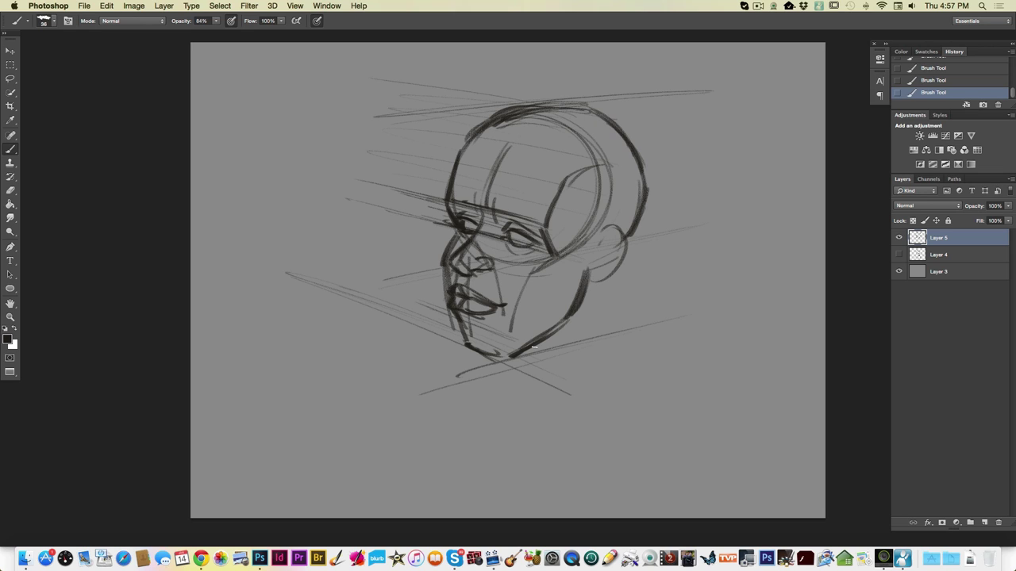
# Step: Define the lower lip and chin contour, and add a guideline extending outward from nose level
pyautogui.moveTo(420, 304); pyautogui.dragTo(471, 326)
pyautogui.moveTo(458, 326); pyautogui.dragTo(491, 358)
pyautogui.moveTo(357, 256); pyautogui.dragTo(433, 281)
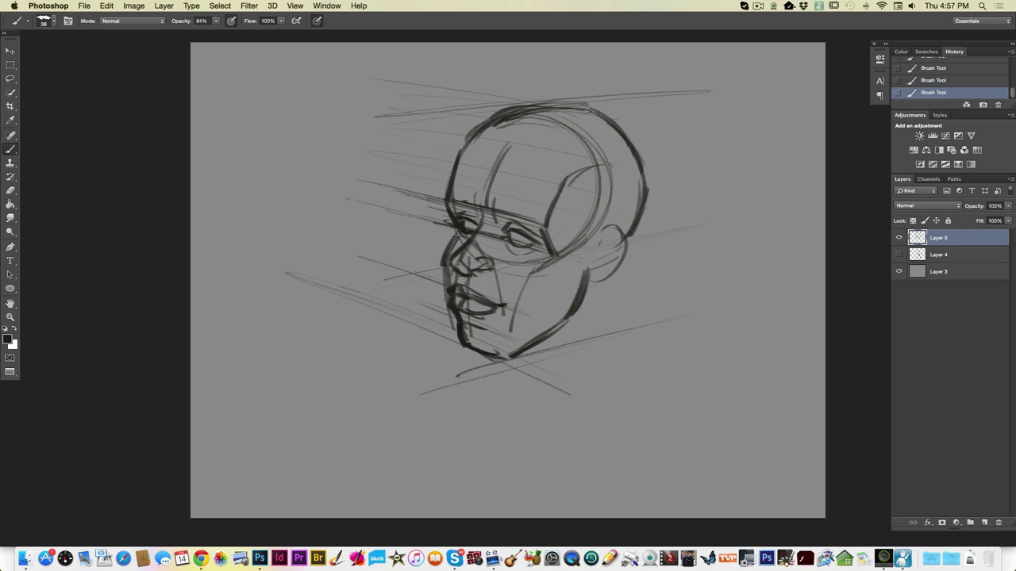
# Step: Darken the far face contour, the cheek plane line down to the mouth corner, and the underside of the chin
pyautogui.moveTo(458, 233); pyautogui.dragTo(446, 249)
pyautogui.moveTo(449, 268); pyautogui.dragTo(446, 289)
pyautogui.moveTo(556, 259); pyautogui.dragTo(513, 345)
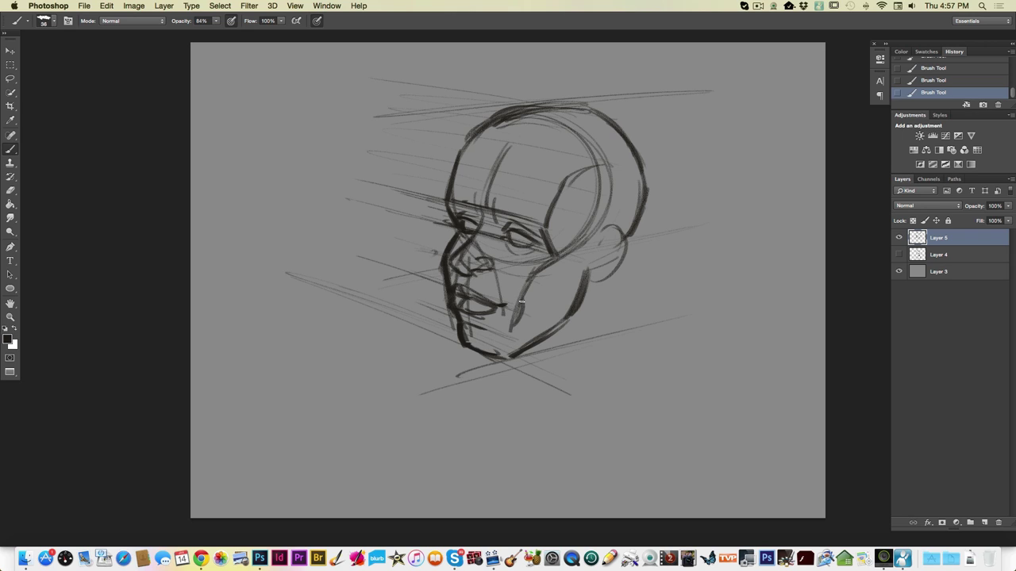
pyautogui.moveTo(524, 300); pyautogui.dragTo(498, 356)
pyautogui.moveTo(460, 344); pyautogui.dragTo(509, 355)
pyautogui.moveTo(532, 333); pyautogui.dragTo(522, 348)
pyautogui.moveTo(522, 347); pyautogui.dragTo(501, 351)
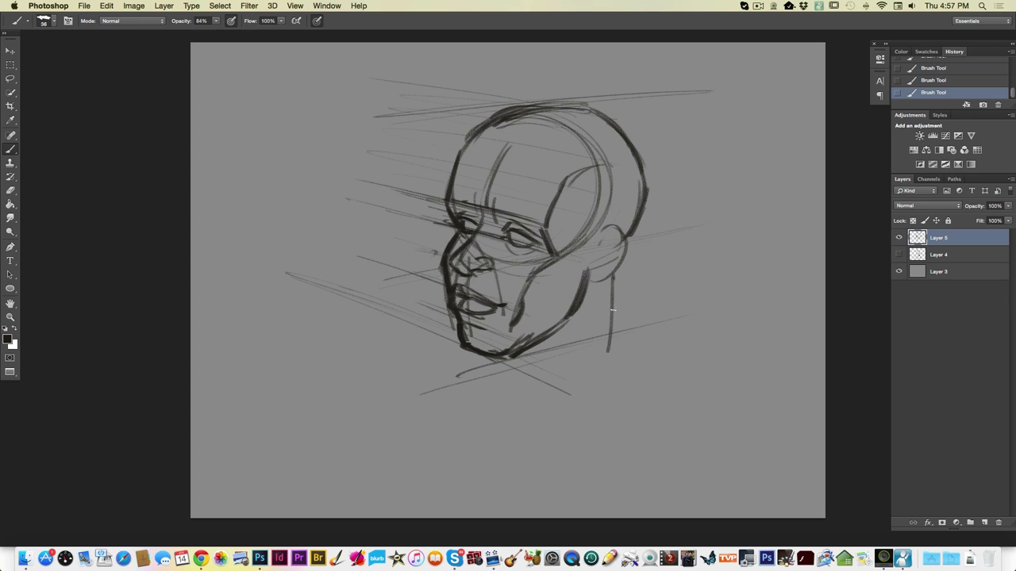
# Step: Draw the back of the neck below the ear and darken the brow and eye guidelines in front of the face
pyautogui.moveTo(612, 275); pyautogui.dragTo(611, 353)
pyautogui.moveTo(613, 278); pyautogui.dragTo(617, 357)
pyautogui.moveTo(373, 182); pyautogui.dragTo(447, 206)
pyautogui.moveTo(381, 210); pyautogui.dragTo(447, 220)
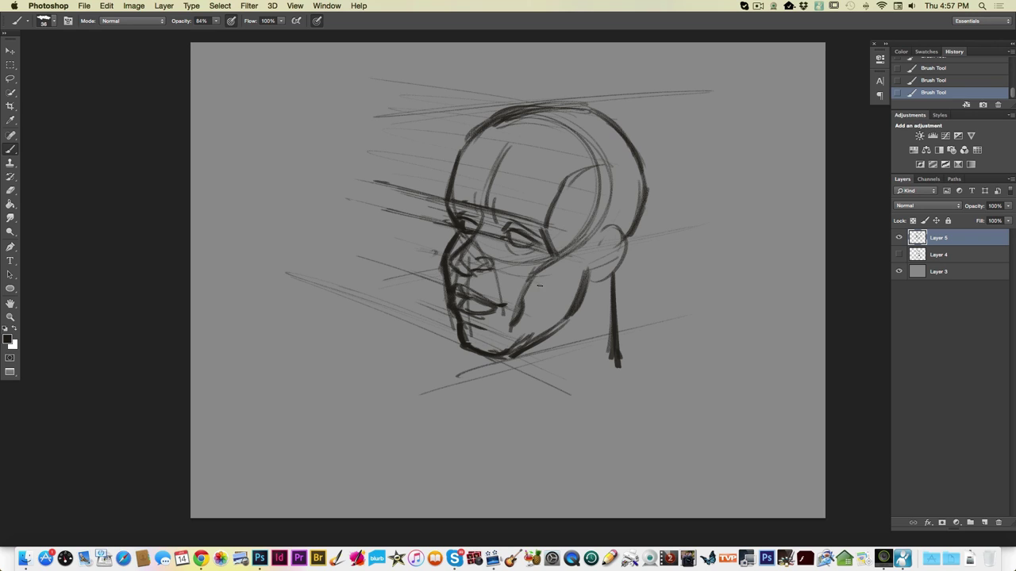
# Step: Reinforce the converging guidelines in front of the face at the nose, mouth and chin levels
pyautogui.moveTo(359, 229); pyautogui.dragTo(441, 254)
pyautogui.moveTo(562, 292); pyautogui.dragTo(330, 219)
pyautogui.moveTo(395, 273); pyautogui.dragTo(446, 291)
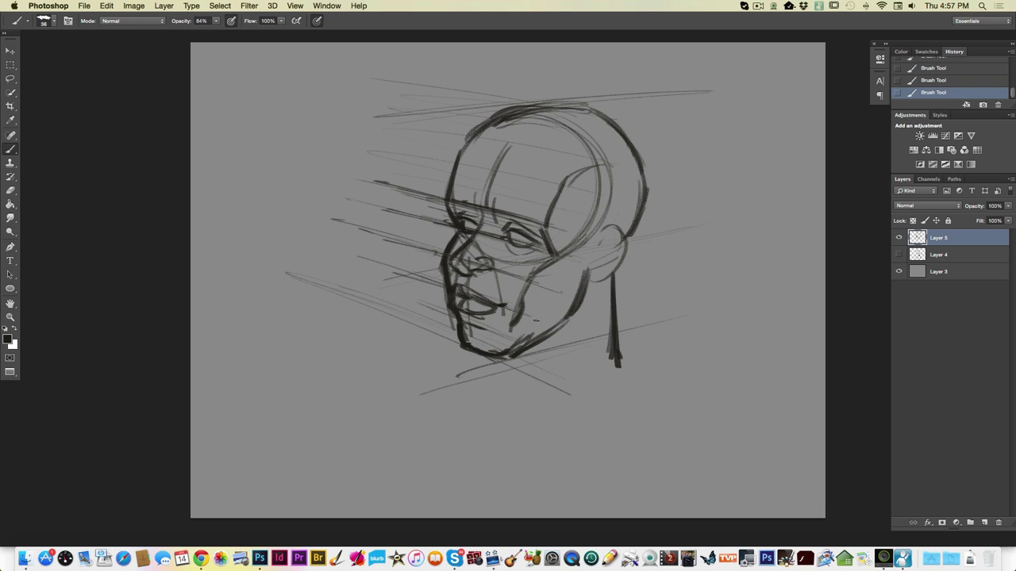
pyautogui.moveTo(345, 255); pyautogui.dragTo(444, 286)
pyautogui.moveTo(307, 279); pyautogui.dragTo(459, 339)
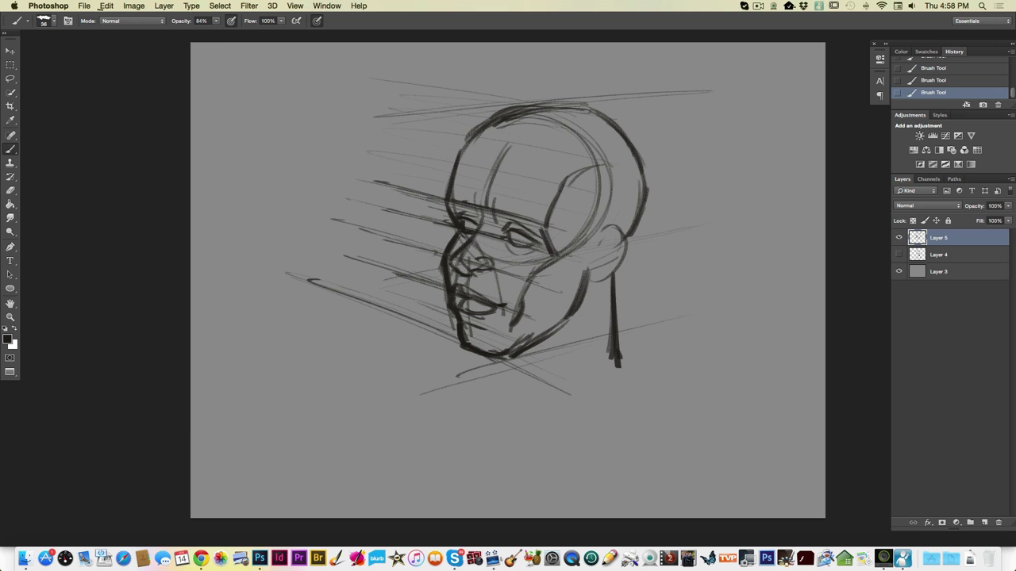
# Step: Free-transform the head sketch to a smaller size and move it up to leave room for a torso
pyautogui.click(105, 5)
pyautogui.click(131, 222)
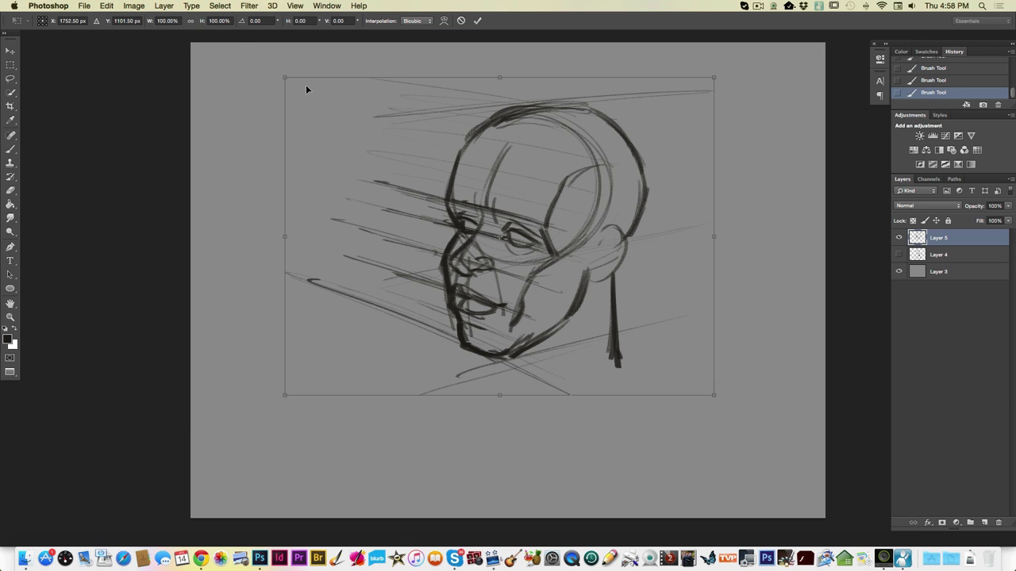
pyautogui.moveTo(284, 78); pyautogui.dragTo(390, 154)
pyautogui.moveTo(437, 256); pyautogui.dragTo(397, 179)
pyautogui.press('Return')
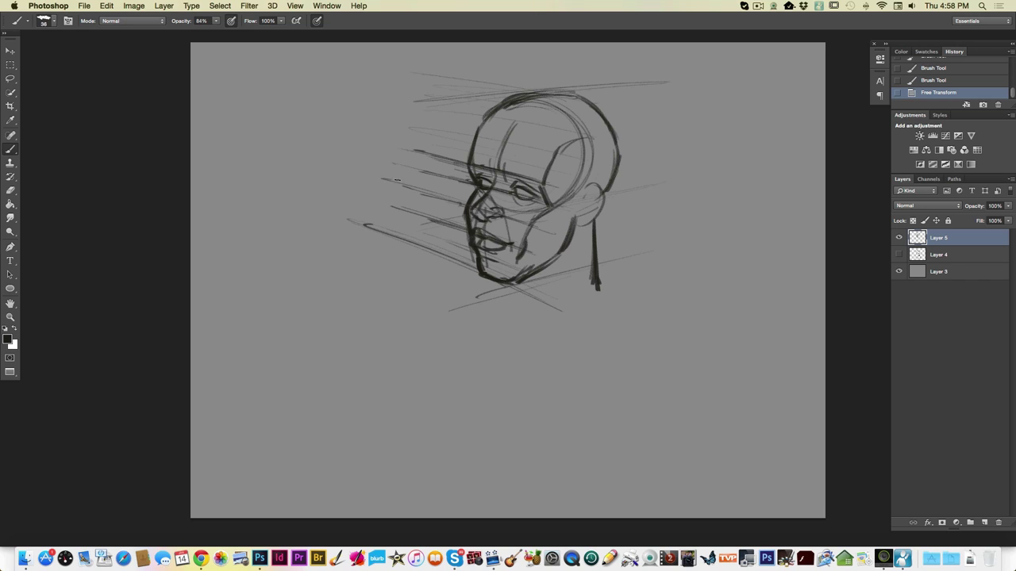
# Step: Draw the trapezius slope from the back of the neck to the shoulder and lightly sketch the side neck muscle
pyautogui.moveTo(594, 225)
pyautogui.mouseDown()
pyautogui.moveTo(596, 289)
pyautogui.moveTo(631, 317)
pyautogui.mouseUp()
pyautogui.moveTo(599, 279); pyautogui.dragTo(633, 317)
pyautogui.moveTo(599, 276); pyautogui.dragTo(644, 328)
pyautogui.moveTo(599, 278); pyautogui.dragTo(634, 314)
pyautogui.moveTo(598, 262); pyautogui.dragTo(626, 306)
pyautogui.moveTo(580, 235); pyautogui.dragTo(570, 284)
pyautogui.moveTo(565, 335); pyautogui.dragTo(581, 268)
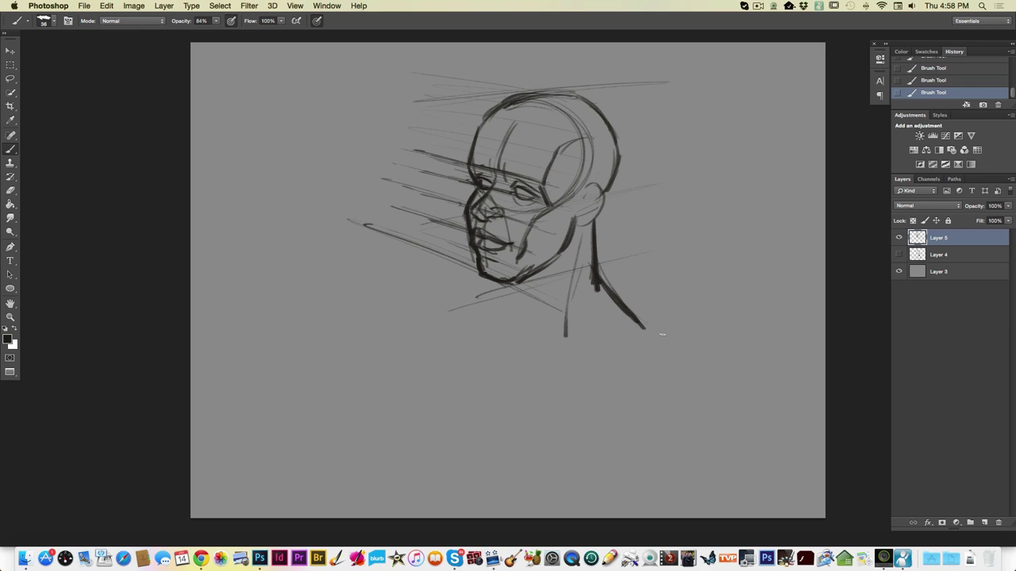
# Step: Sketch the rounded near shoulder and upper arm, then the far shoulder's curve behind the chin
pyautogui.moveTo(641, 324); pyautogui.dragTo(670, 337)
pyautogui.moveTo(622, 345)
pyautogui.mouseDown()
pyautogui.moveTo(671, 340)
pyautogui.moveTo(700, 386)
pyautogui.mouseUp()
pyautogui.moveTo(662, 333); pyautogui.dragTo(696, 379)
pyautogui.moveTo(697, 377); pyautogui.dragTo(693, 430)
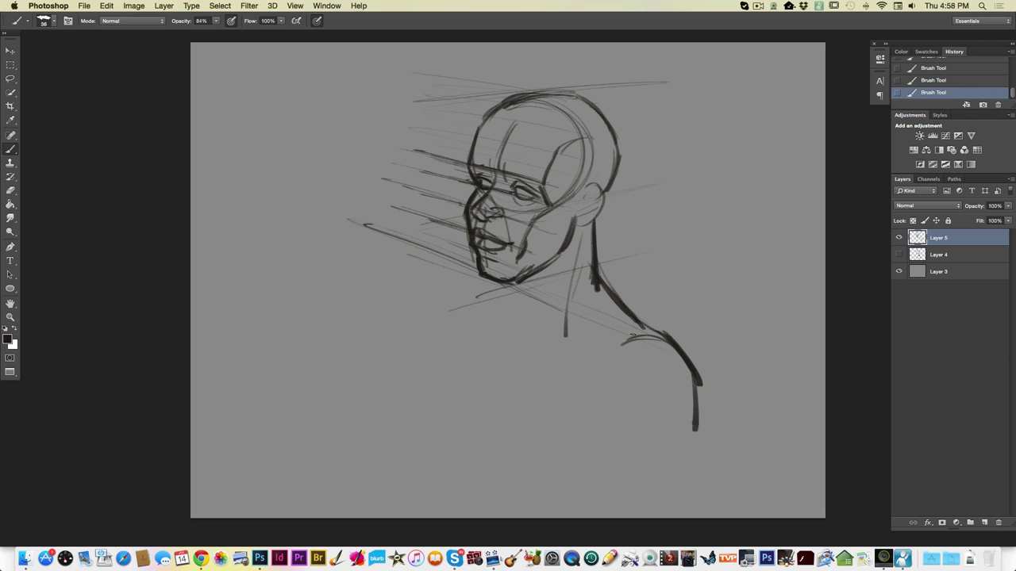
pyautogui.moveTo(451, 259)
pyautogui.mouseDown()
pyautogui.moveTo(421, 248)
pyautogui.moveTo(439, 299)
pyautogui.moveTo(460, 267)
pyautogui.moveTo(440, 309)
pyautogui.mouseUp()
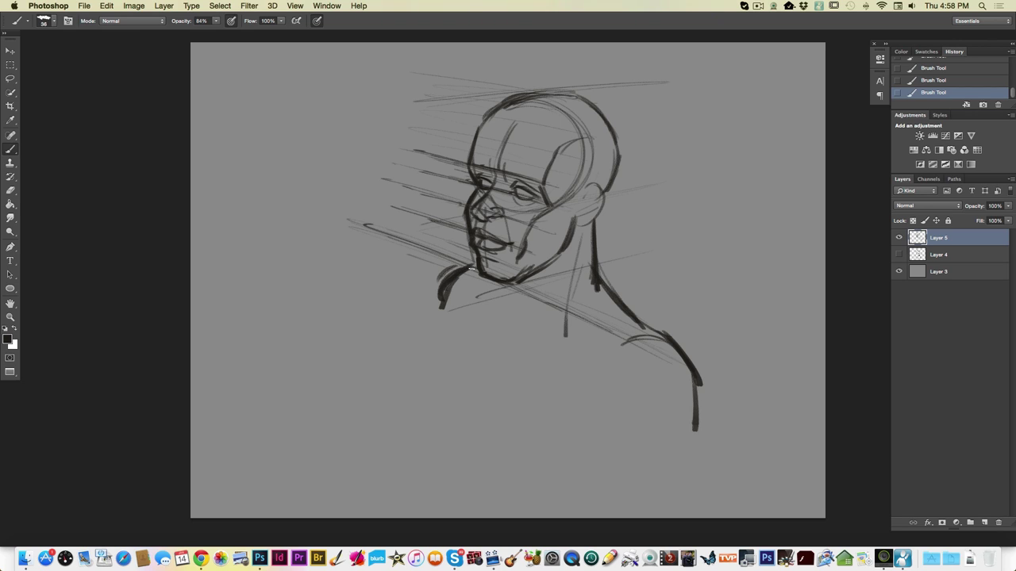
pyautogui.moveTo(477, 265); pyautogui.dragTo(442, 311)
# Step: Sketch the neck base and collarbones, the chest's centre line and its far side edge
pyautogui.moveTo(601, 327); pyautogui.dragTo(636, 330)
pyautogui.moveTo(565, 313)
pyautogui.mouseDown()
pyautogui.moveTo(521, 318)
pyautogui.moveTo(537, 318)
pyautogui.mouseUp()
pyautogui.moveTo(516, 284)
pyautogui.mouseDown()
pyautogui.moveTo(531, 308)
pyautogui.moveTo(515, 318)
pyautogui.moveTo(606, 333)
pyautogui.mouseUp()
pyautogui.moveTo(468, 279)
pyautogui.mouseDown()
pyautogui.moveTo(503, 318)
pyautogui.moveTo(475, 423)
pyautogui.mouseUp()
pyautogui.moveTo(458, 311); pyautogui.dragTo(432, 389)
pyautogui.moveTo(433, 388)
pyautogui.mouseDown()
pyautogui.moveTo(454, 318)
pyautogui.moveTo(588, 370)
pyautogui.mouseUp()
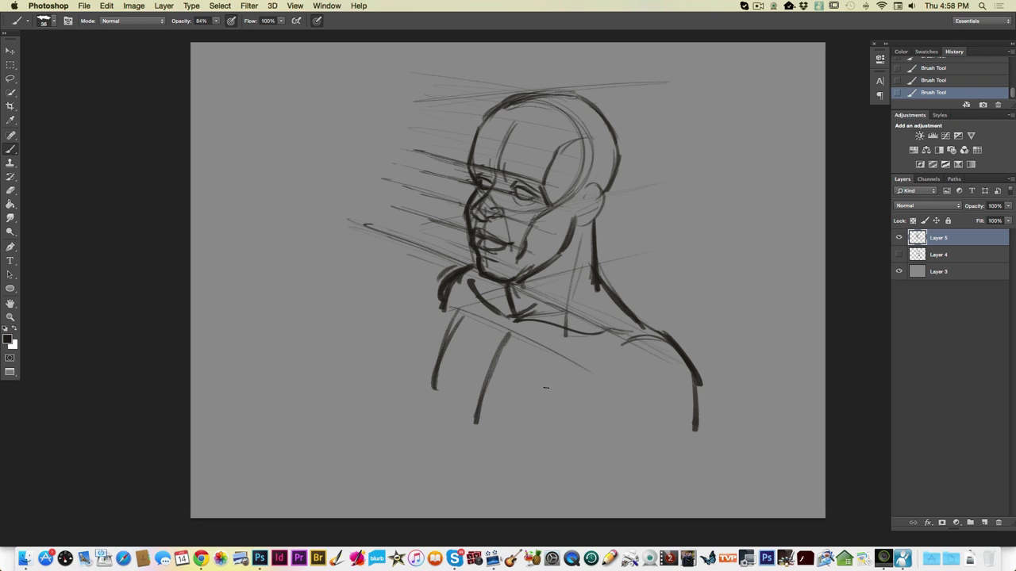
# Step: Lay in slanted guidelines beneath the chest and draw the lower edge of the pectorals along them
pyautogui.moveTo(432, 384); pyautogui.dragTo(446, 414)
pyautogui.moveTo(432, 384)
pyautogui.mouseDown()
pyautogui.moveTo(445, 408)
pyautogui.moveTo(546, 456)
pyautogui.mouseUp()
pyautogui.moveTo(364, 361); pyautogui.dragTo(569, 474)
pyautogui.moveTo(303, 338); pyautogui.dragTo(553, 468)
pyautogui.moveTo(349, 358); pyautogui.dragTo(605, 491)
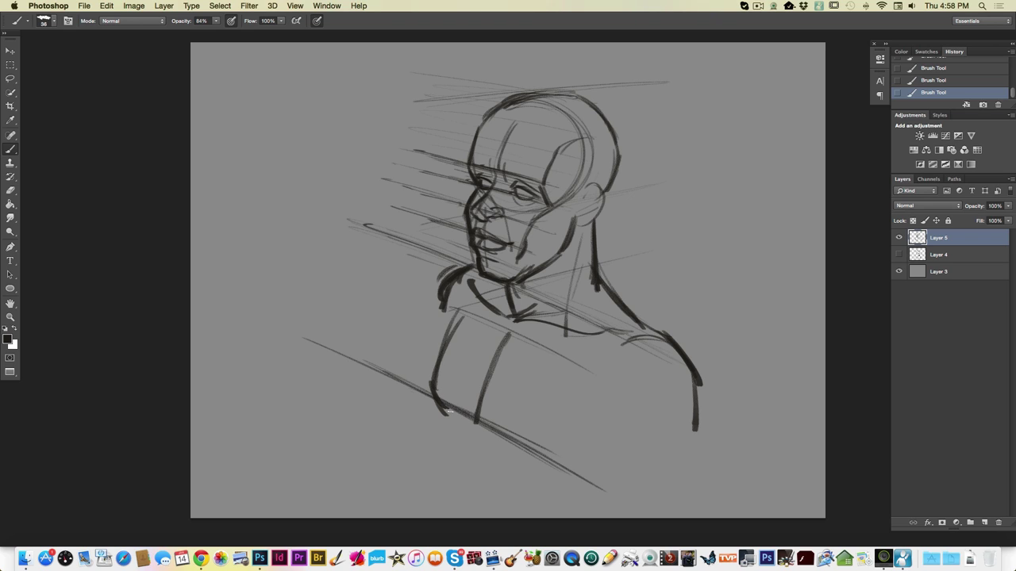
pyautogui.moveTo(414, 394); pyautogui.dragTo(574, 472)
pyautogui.moveTo(504, 437)
pyautogui.mouseDown()
pyautogui.moveTo(596, 460)
pyautogui.moveTo(619, 424)
pyautogui.moveTo(555, 457)
pyautogui.moveTo(489, 438)
pyautogui.mouseUp()
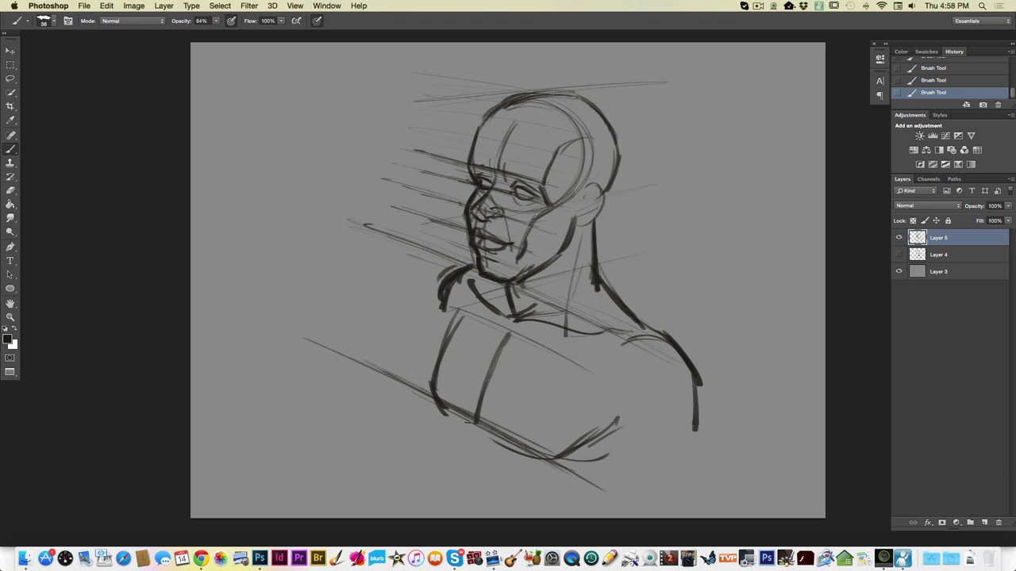
# Step: Draw the near pectoral's edge up to the armpit and outline both sides of the near upper arm
pyautogui.moveTo(593, 437); pyautogui.dragTo(619, 416)
pyautogui.moveTo(569, 453); pyautogui.dragTo(521, 449)
pyautogui.moveTo(595, 439); pyautogui.dragTo(624, 425)
pyautogui.moveTo(619, 428); pyautogui.dragTo(645, 465)
pyautogui.moveTo(701, 397); pyautogui.dragTo(665, 468)
pyautogui.moveTo(692, 433); pyautogui.dragTo(663, 467)
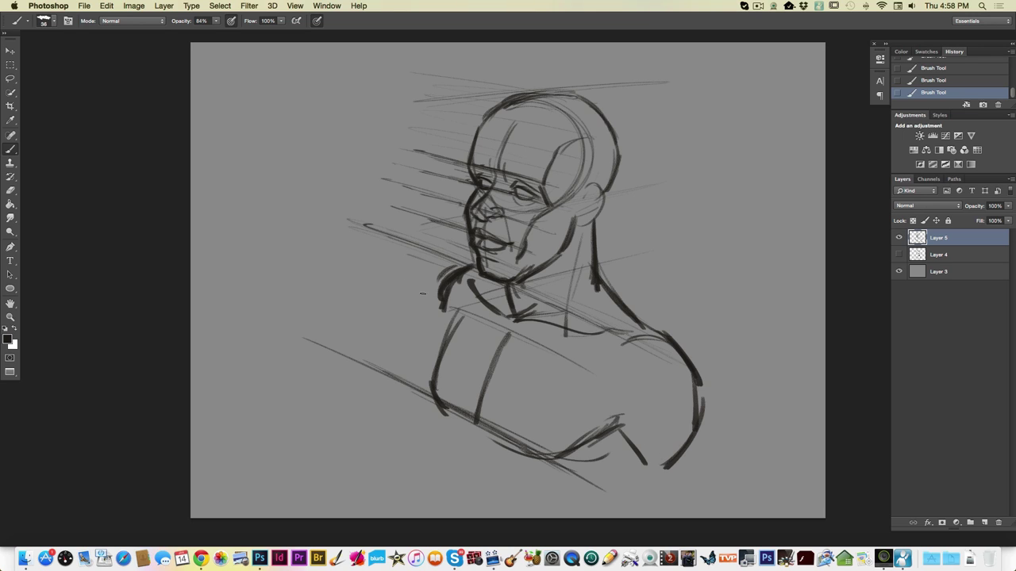
# Step: Extend the far shoulder downward, restate the chin, nose and chest perspective guidelines, and mark the torso's far side
pyautogui.moveTo(443, 298); pyautogui.dragTo(432, 339)
pyautogui.moveTo(458, 267)
pyautogui.mouseDown()
pyautogui.moveTo(356, 223)
pyautogui.moveTo(373, 224)
pyautogui.mouseUp()
pyautogui.moveTo(375, 226); pyautogui.dragTo(361, 218)
pyautogui.moveTo(460, 225); pyautogui.dragTo(343, 185)
pyautogui.moveTo(587, 333); pyautogui.dragTo(306, 215)
pyautogui.moveTo(524, 437); pyautogui.dragTo(345, 356)
pyautogui.moveTo(500, 441); pyautogui.dragTo(345, 368)
pyautogui.moveTo(446, 433); pyautogui.dragTo(451, 479)
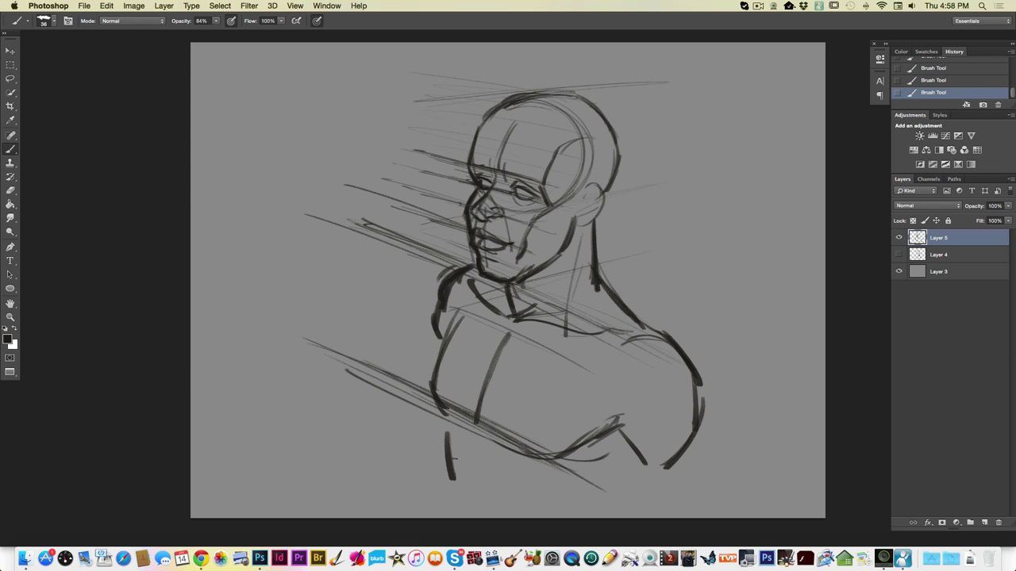
# Step: Thicken the far shoulder and arm contour, and refine the near armpit and the line across the near shoulder
pyautogui.moveTo(441, 295); pyautogui.dragTo(437, 342)
pyautogui.moveTo(440, 300)
pyautogui.mouseDown()
pyautogui.moveTo(430, 355)
pyautogui.moveTo(440, 370)
pyautogui.mouseUp()
pyautogui.moveTo(450, 322); pyautogui.dragTo(443, 339)
pyautogui.moveTo(595, 429); pyautogui.dragTo(638, 433)
pyautogui.moveTo(603, 336)
pyautogui.mouseDown()
pyautogui.moveTo(650, 340)
pyautogui.moveTo(685, 365)
pyautogui.mouseUp()
# Step: Darken the back of the skull and the ear outline, then touch up the near eye and the brow guideline
pyautogui.moveTo(624, 154)
pyautogui.mouseDown()
pyautogui.moveTo(596, 186)
pyautogui.moveTo(596, 220)
pyautogui.moveTo(606, 208)
pyautogui.mouseUp()
pyautogui.moveTo(606, 211); pyautogui.dragTo(575, 225)
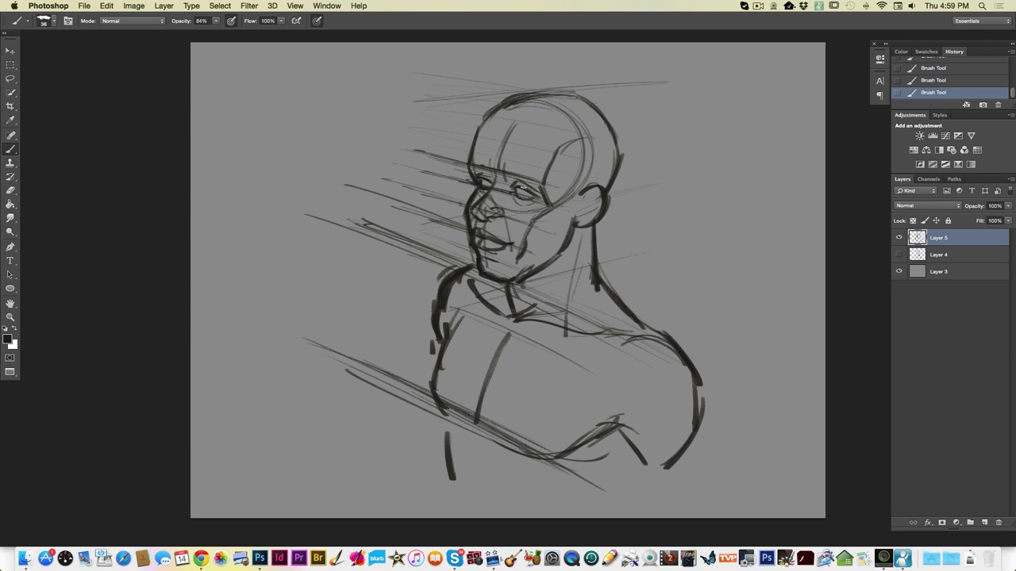
pyautogui.moveTo(520, 185); pyautogui.dragTo(533, 181)
pyautogui.moveTo(470, 176)
pyautogui.mouseDown()
pyautogui.moveTo(425, 167)
pyautogui.moveTo(405, 144)
pyautogui.mouseUp()
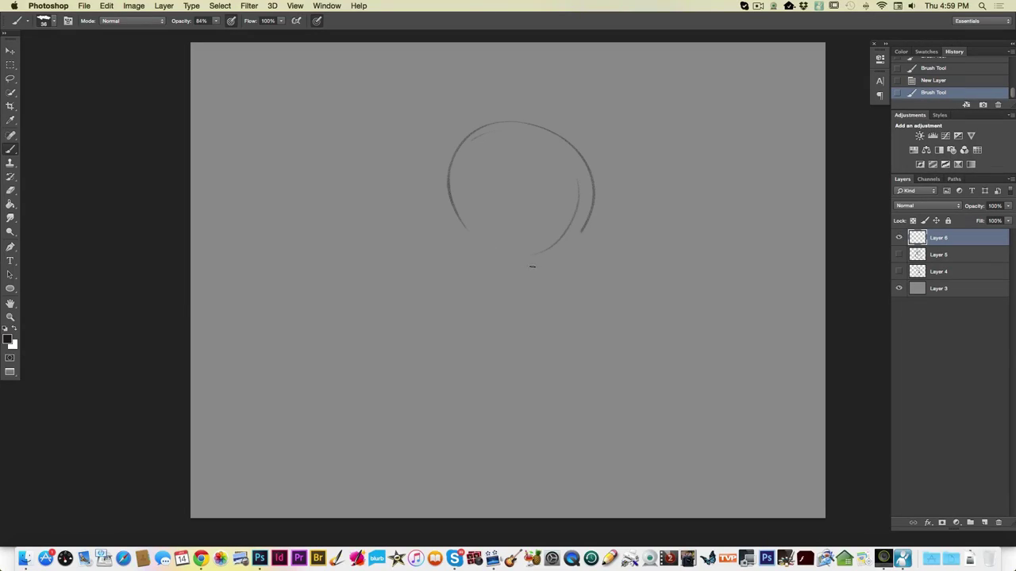
# Step: On Layer 6, build up a loose circle for a new head and draw a curved brow line near its top
pyautogui.moveTo(531, 268)
pyautogui.mouseDown()
pyautogui.moveTo(546, 133)
pyautogui.moveTo(432, 167)
pyautogui.moveTo(553, 268)
pyautogui.moveTo(585, 161)
pyautogui.mouseUp()
pyautogui.moveTo(461, 210)
pyautogui.mouseDown()
pyautogui.moveTo(595, 169)
pyautogui.moveTo(462, 146)
pyautogui.moveTo(439, 190)
pyautogui.moveTo(457, 252)
pyautogui.mouseUp()
pyautogui.moveTo(438, 223); pyautogui.dragTo(484, 277)
pyautogui.moveTo(468, 127)
pyautogui.mouseDown()
pyautogui.moveTo(587, 158)
pyautogui.moveTo(460, 157)
pyautogui.mouseUp()
pyautogui.moveTo(584, 170); pyautogui.dragTo(474, 153)
pyautogui.moveTo(584, 165); pyautogui.dragTo(453, 153)
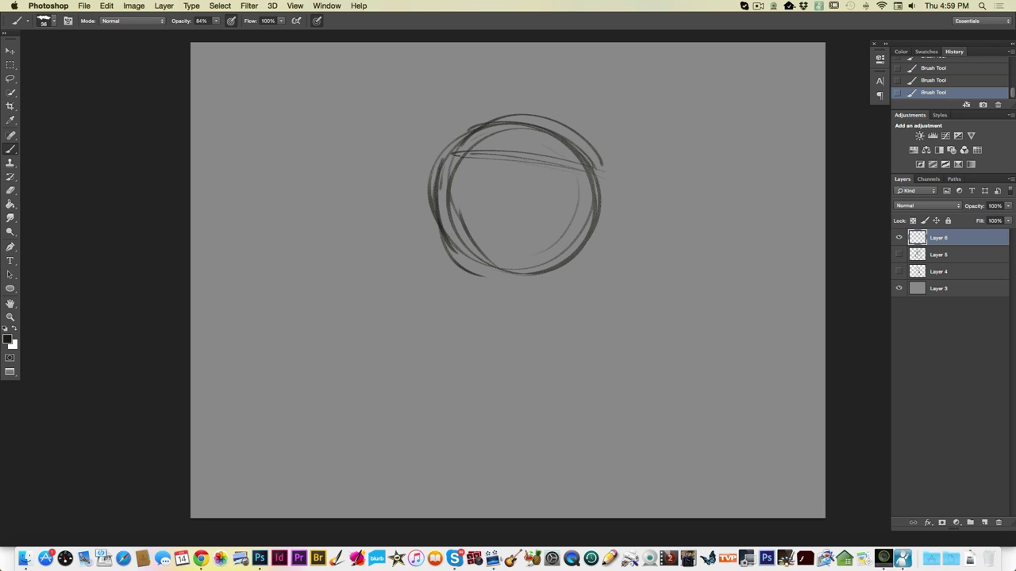
# Step: Sketch the brow ridge bumps and the foreshortened forehead along the upper curve of the new head
pyautogui.moveTo(598, 179); pyautogui.dragTo(467, 161)
pyautogui.moveTo(560, 148)
pyautogui.mouseDown()
pyautogui.moveTo(599, 173)
pyautogui.moveTo(546, 137)
pyautogui.moveTo(521, 150)
pyautogui.moveTo(535, 162)
pyautogui.moveTo(519, 161)
pyautogui.moveTo(518, 149)
pyautogui.moveTo(500, 159)
pyautogui.moveTo(508, 166)
pyautogui.moveTo(493, 157)
pyautogui.moveTo(523, 164)
pyautogui.moveTo(498, 149)
pyautogui.moveTo(531, 166)
pyautogui.mouseUp()
pyautogui.moveTo(486, 137)
pyautogui.mouseDown()
pyautogui.moveTo(527, 127)
pyautogui.moveTo(519, 112)
pyautogui.moveTo(481, 127)
pyautogui.moveTo(564, 133)
pyautogui.moveTo(600, 156)
pyautogui.moveTo(531, 155)
pyautogui.moveTo(576, 151)
pyautogui.moveTo(611, 171)
pyautogui.moveTo(591, 158)
pyautogui.moveTo(591, 169)
pyautogui.mouseUp()
# Step: Draw curved perspective guidelines wrapping around both sides of the new head and sketch its outer side contour
pyautogui.moveTo(469, 157)
pyautogui.mouseDown()
pyautogui.moveTo(584, 170)
pyautogui.moveTo(570, 166)
pyautogui.moveTo(698, 210)
pyautogui.mouseUp()
pyautogui.moveTo(476, 210); pyautogui.dragTo(623, 239)
pyautogui.moveTo(432, 261); pyautogui.dragTo(586, 285)
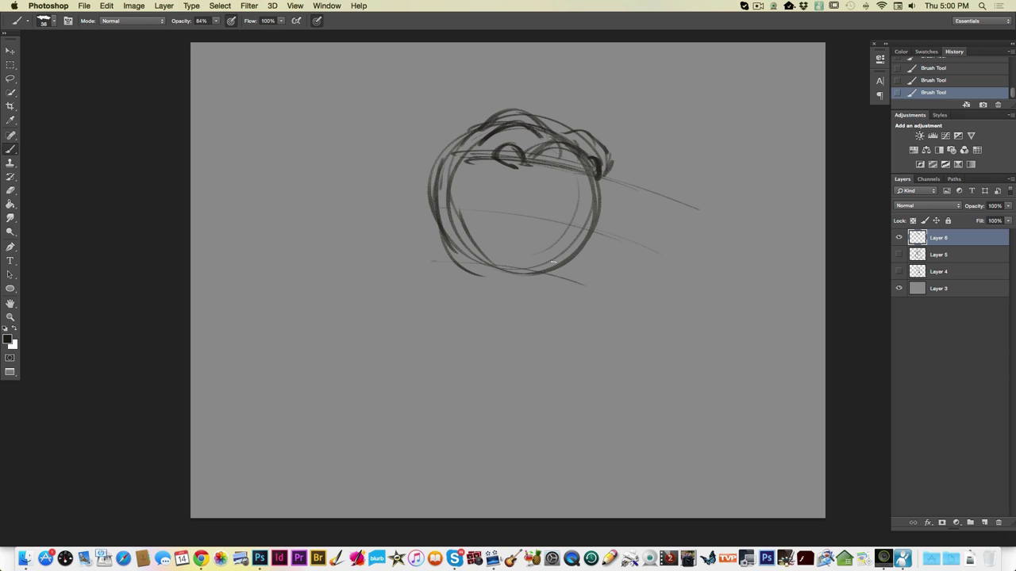
pyautogui.moveTo(476, 119)
pyautogui.mouseDown()
pyautogui.moveTo(411, 168)
pyautogui.moveTo(412, 212)
pyautogui.mouseUp()
pyautogui.moveTo(413, 176)
pyautogui.mouseDown()
pyautogui.moveTo(416, 254)
pyautogui.moveTo(496, 210)
pyautogui.mouseUp()
pyautogui.moveTo(367, 206); pyautogui.dragTo(467, 162)
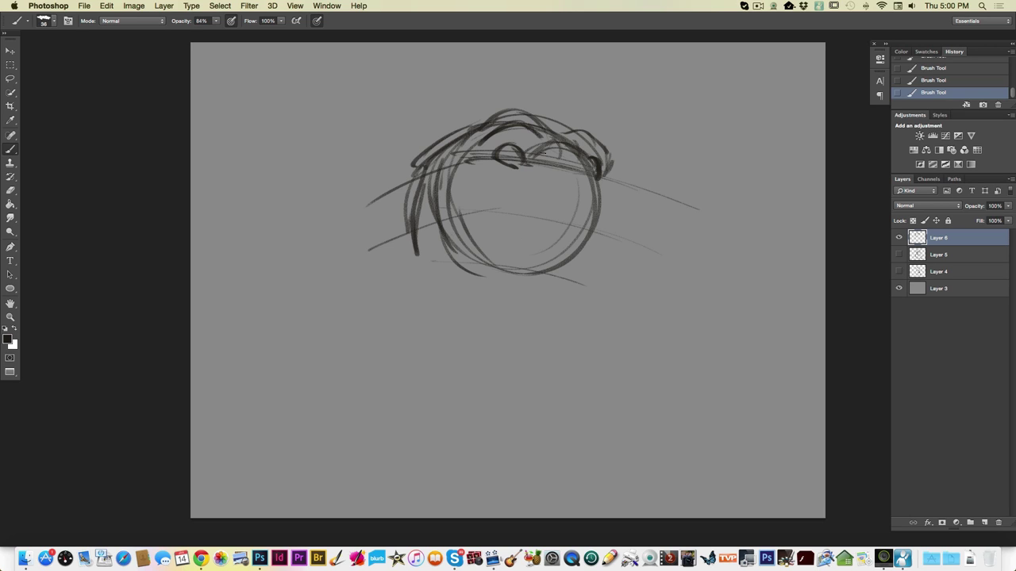
# Step: Refine the brow bump, sketch the far side contour below the brow, and add a side plane line within the circle
pyautogui.moveTo(541, 156); pyautogui.dragTo(558, 150)
pyautogui.moveTo(603, 176); pyautogui.dragTo(611, 231)
pyautogui.moveTo(431, 177)
pyautogui.mouseDown()
pyautogui.moveTo(479, 196)
pyautogui.moveTo(469, 196)
pyautogui.mouseUp()
pyautogui.moveTo(430, 182); pyautogui.dragTo(482, 208)
pyautogui.moveTo(609, 173)
pyautogui.mouseDown()
pyautogui.moveTo(617, 217)
pyautogui.moveTo(606, 225)
pyautogui.mouseUp()
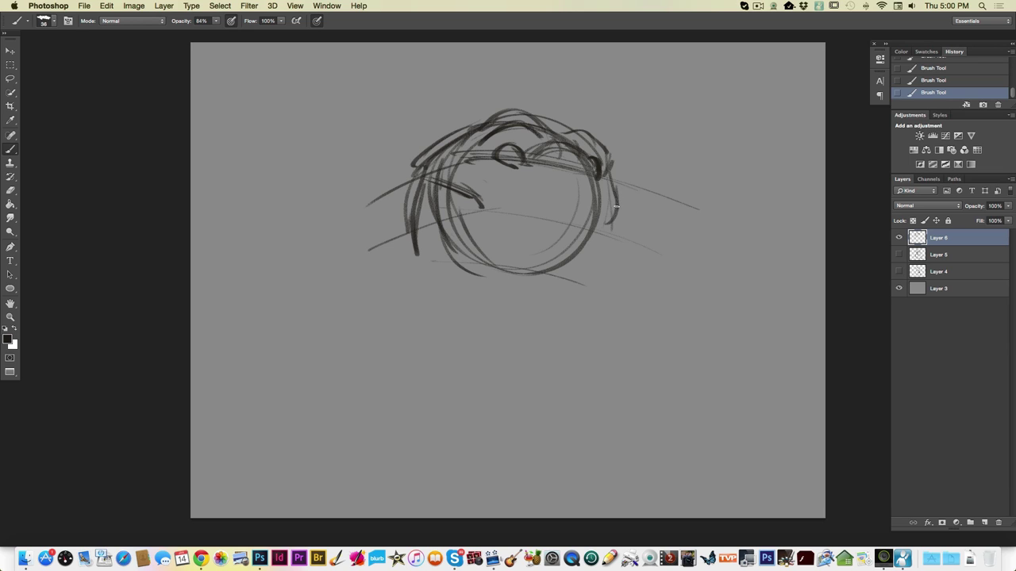
# Step: Strengthen the far side contour of the head below the brow and add a faint stroke across the brow area
pyautogui.moveTo(611, 173); pyautogui.dragTo(617, 220)
pyautogui.moveTo(610, 221); pyautogui.dragTo(603, 229)
pyautogui.moveTo(556, 137)
pyautogui.mouseDown()
pyautogui.moveTo(512, 140)
pyautogui.moveTo(500, 154)
pyautogui.mouseUp()
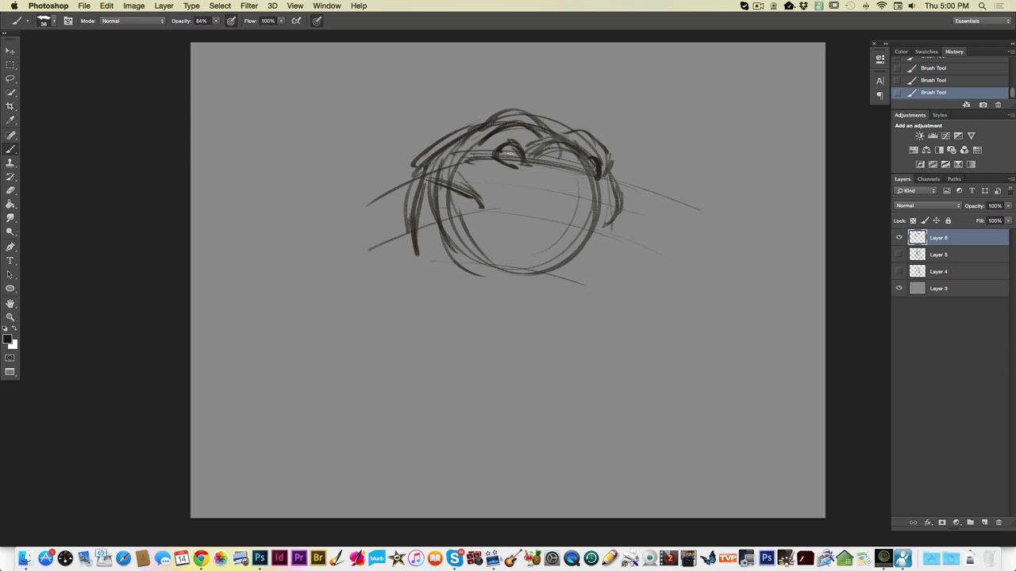
pyautogui.rightClick(503, 159)
pyautogui.click(400, 160)
# Step: Sketch a wedge-shaped nose over the far end of the brow line and continue the muzzle contour below it
pyautogui.moveTo(566, 145); pyautogui.dragTo(620, 173)
pyautogui.moveTo(572, 147)
pyautogui.mouseDown()
pyautogui.moveTo(620, 166)
pyautogui.moveTo(557, 162)
pyautogui.moveTo(625, 179)
pyautogui.moveTo(596, 205)
pyautogui.moveTo(606, 180)
pyautogui.moveTo(590, 161)
pyautogui.moveTo(561, 163)
pyautogui.moveTo(608, 170)
pyautogui.moveTo(598, 203)
pyautogui.mouseUp()
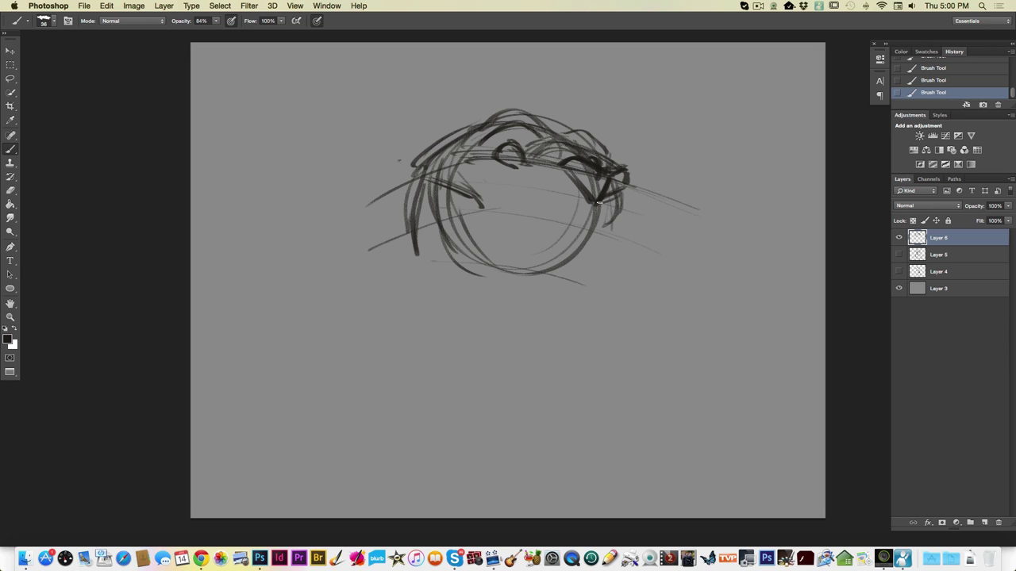
pyautogui.moveTo(567, 168)
pyautogui.mouseDown()
pyautogui.moveTo(596, 198)
pyautogui.moveTo(591, 215)
pyautogui.mouseUp()
pyautogui.moveTo(627, 186)
pyautogui.mouseDown()
pyautogui.moveTo(629, 221)
pyautogui.moveTo(592, 240)
pyautogui.mouseUp()
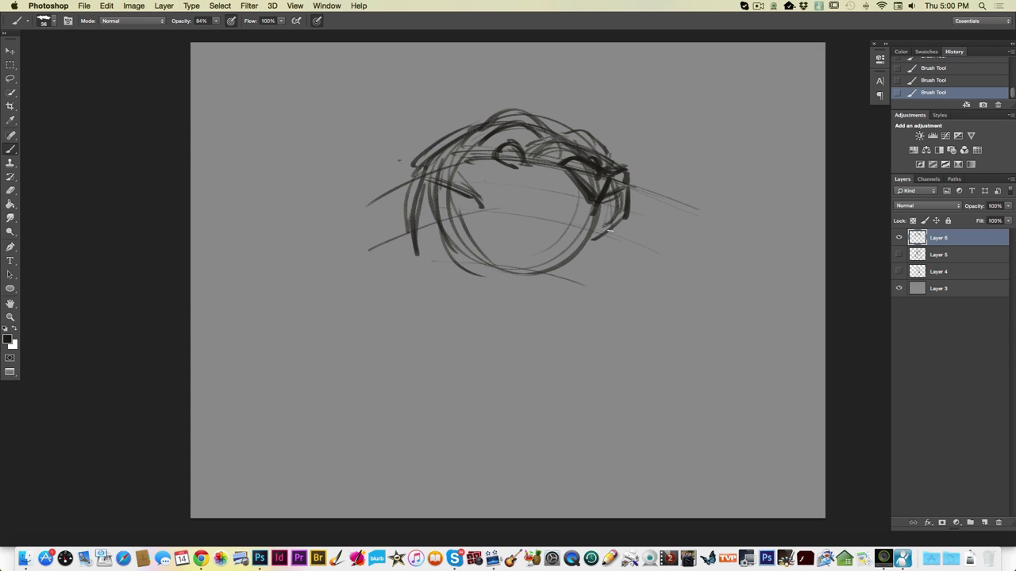
# Step: Darken the near eye bump and sketch the muzzle plane lines and curved upper lip beneath the nose
pyautogui.moveTo(514, 143)
pyautogui.mouseDown()
pyautogui.moveTo(523, 161)
pyautogui.moveTo(498, 155)
pyautogui.moveTo(520, 164)
pyautogui.mouseUp()
pyautogui.moveTo(473, 173); pyautogui.dragTo(482, 204)
pyautogui.moveTo(542, 179); pyautogui.dragTo(524, 215)
pyautogui.moveTo(517, 227); pyautogui.dragTo(511, 238)
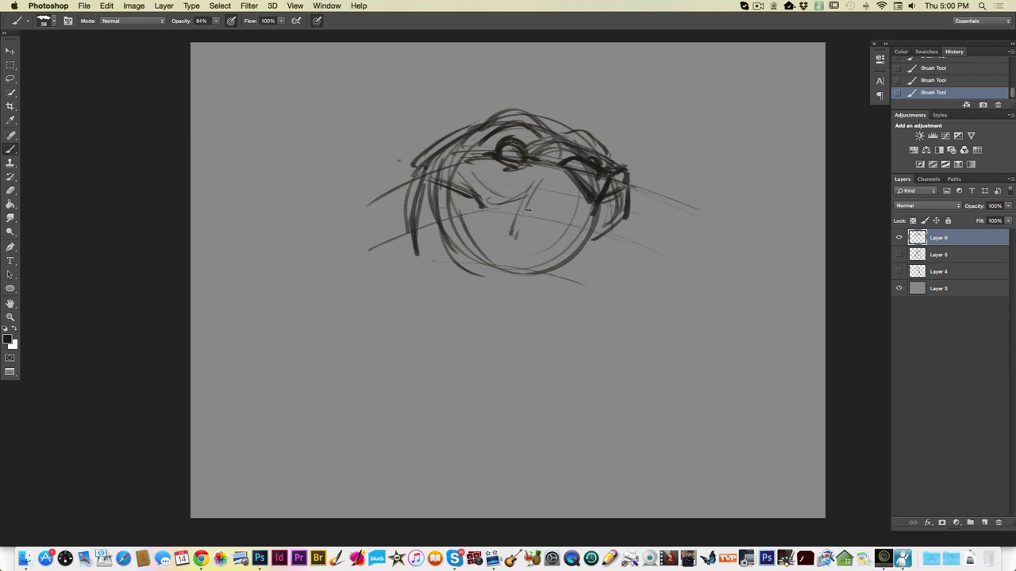
pyautogui.moveTo(599, 206)
pyautogui.mouseDown()
pyautogui.moveTo(589, 225)
pyautogui.moveTo(610, 241)
pyautogui.moveTo(596, 214)
pyautogui.moveTo(545, 218)
pyautogui.mouseUp()
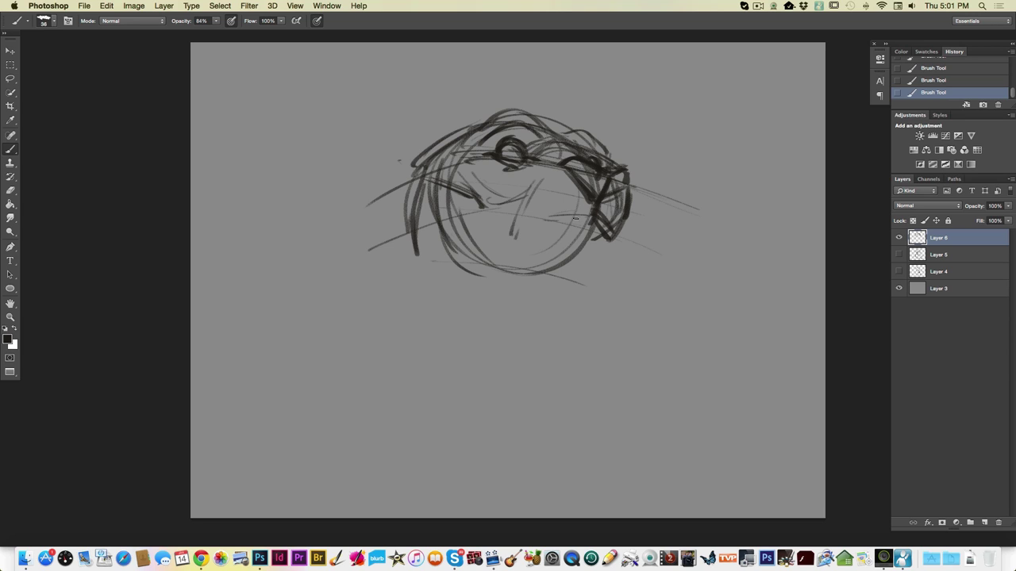
pyautogui.moveTo(532, 180); pyautogui.dragTo(506, 246)
pyautogui.moveTo(591, 214); pyautogui.dragTo(529, 236)
pyautogui.moveTo(619, 231); pyautogui.dragTo(588, 263)
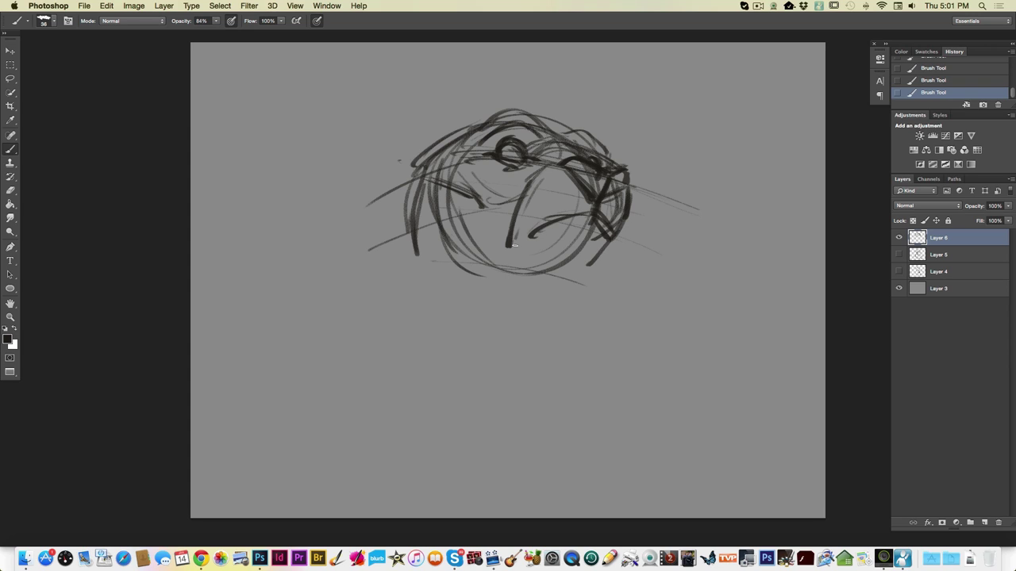
# Step: Draw both sides of a wide-open mouth tapering down from the head, closed by a rounded chin
pyautogui.moveTo(534, 227)
pyautogui.mouseDown()
pyautogui.moveTo(501, 264)
pyautogui.moveTo(513, 337)
pyautogui.mouseUp()
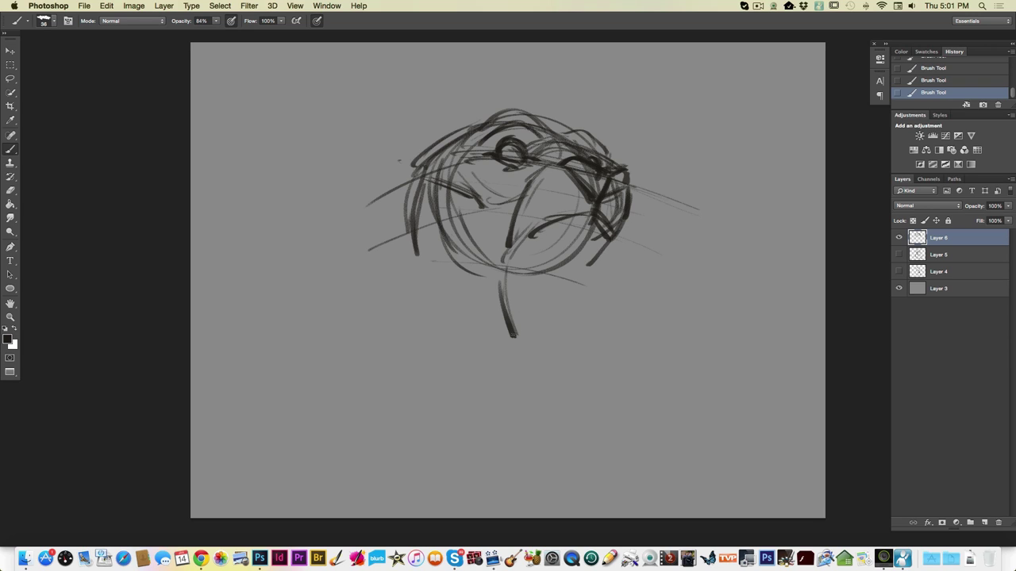
pyautogui.moveTo(607, 246); pyautogui.dragTo(565, 334)
pyautogui.moveTo(587, 283)
pyautogui.mouseDown()
pyautogui.moveTo(547, 360)
pyautogui.moveTo(559, 336)
pyautogui.mouseUp()
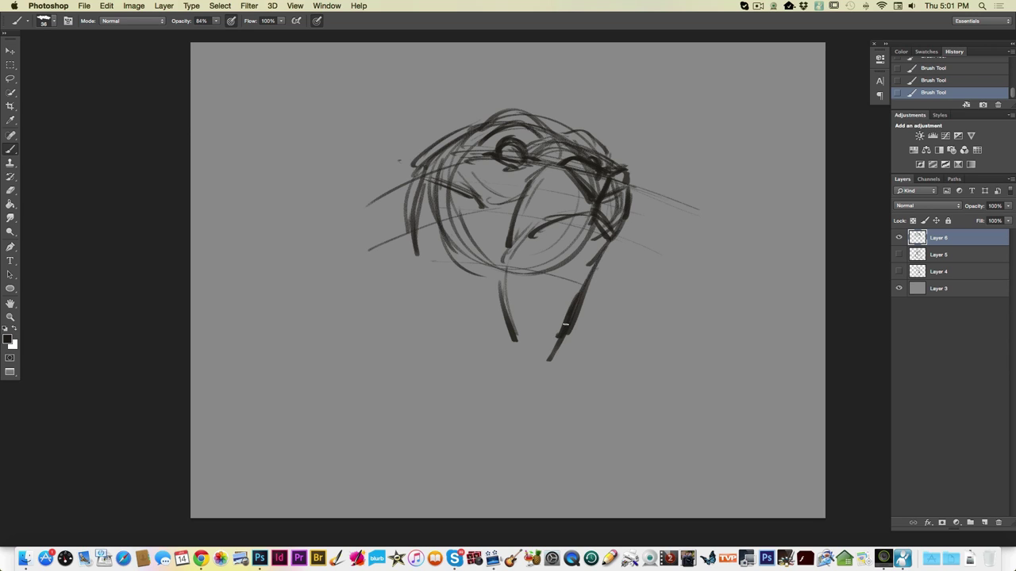
pyautogui.moveTo(611, 240)
pyautogui.mouseDown()
pyautogui.moveTo(580, 277)
pyautogui.moveTo(548, 355)
pyautogui.mouseUp()
pyautogui.moveTo(502, 305)
pyautogui.mouseDown()
pyautogui.moveTo(519, 339)
pyautogui.moveTo(572, 356)
pyautogui.moveTo(562, 382)
pyautogui.mouseUp()
pyautogui.moveTo(511, 352)
pyautogui.mouseDown()
pyautogui.moveTo(565, 377)
pyautogui.moveTo(548, 386)
pyautogui.mouseUp()
# Step: Sketch the near jaw lines running down to the chin and add a lower fang inside the mouth
pyautogui.moveTo(456, 265); pyautogui.dragTo(483, 333)
pyautogui.moveTo(448, 268); pyautogui.dragTo(488, 347)
pyautogui.moveTo(463, 287)
pyautogui.mouseDown()
pyautogui.moveTo(497, 338)
pyautogui.moveTo(497, 368)
pyautogui.mouseUp()
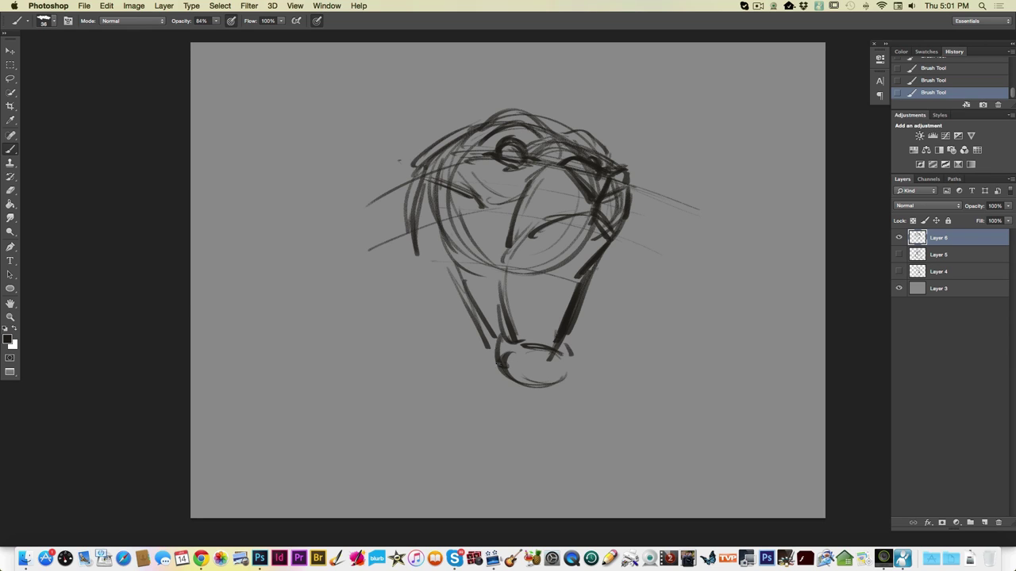
pyautogui.moveTo(564, 376); pyautogui.dragTo(526, 366)
pyautogui.moveTo(546, 149); pyautogui.dragTo(513, 119)
pyautogui.moveTo(532, 235)
pyautogui.mouseDown()
pyautogui.moveTo(506, 269)
pyautogui.moveTo(502, 304)
pyautogui.moveTo(516, 332)
pyautogui.mouseUp()
pyautogui.moveTo(530, 313); pyautogui.dragTo(524, 336)
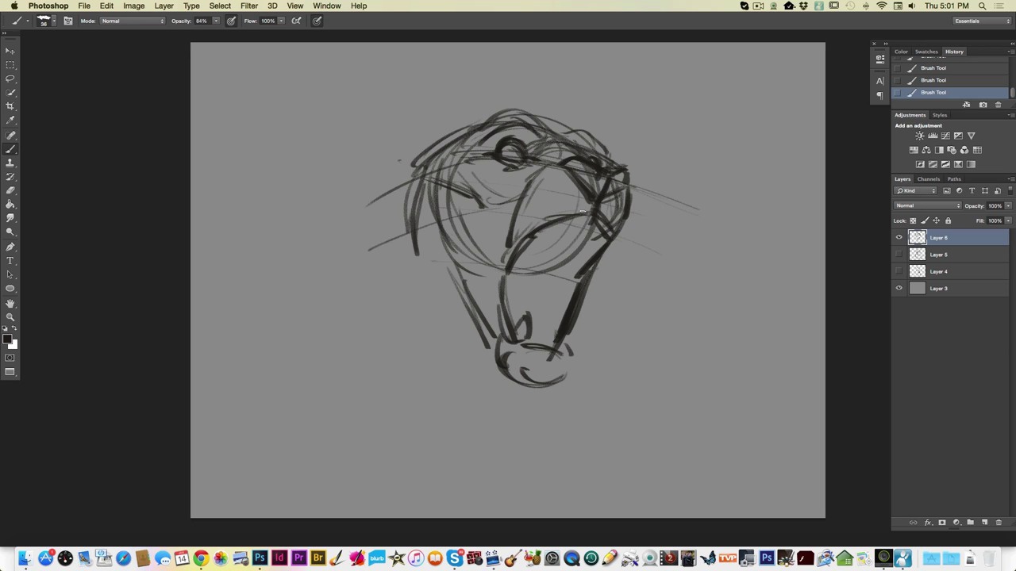
# Step: Reinforce the upper lip and darken the near cheek and jaw contour down to the chin
pyautogui.moveTo(591, 208); pyautogui.dragTo(538, 226)
pyautogui.moveTo(452, 199); pyautogui.dragTo(436, 251)
pyautogui.moveTo(441, 185); pyautogui.dragTo(429, 232)
pyautogui.moveTo(444, 190); pyautogui.dragTo(432, 267)
pyautogui.moveTo(444, 225)
pyautogui.mouseDown()
pyautogui.moveTo(434, 262)
pyautogui.moveTo(500, 372)
pyautogui.mouseUp()
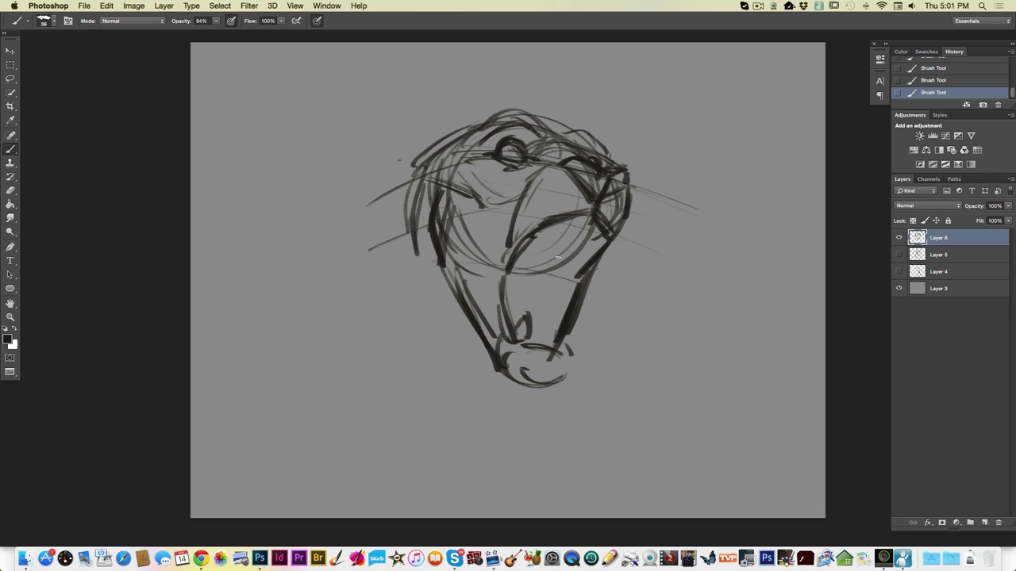
# Step: Add inner lines along the far side of the open mouth and light strokes across the muzzle
pyautogui.moveTo(571, 252); pyautogui.dragTo(563, 277)
pyautogui.moveTo(584, 232); pyautogui.dragTo(564, 270)
pyautogui.moveTo(583, 236); pyautogui.dragTo(563, 287)
pyautogui.moveTo(567, 295); pyautogui.dragTo(449, 261)
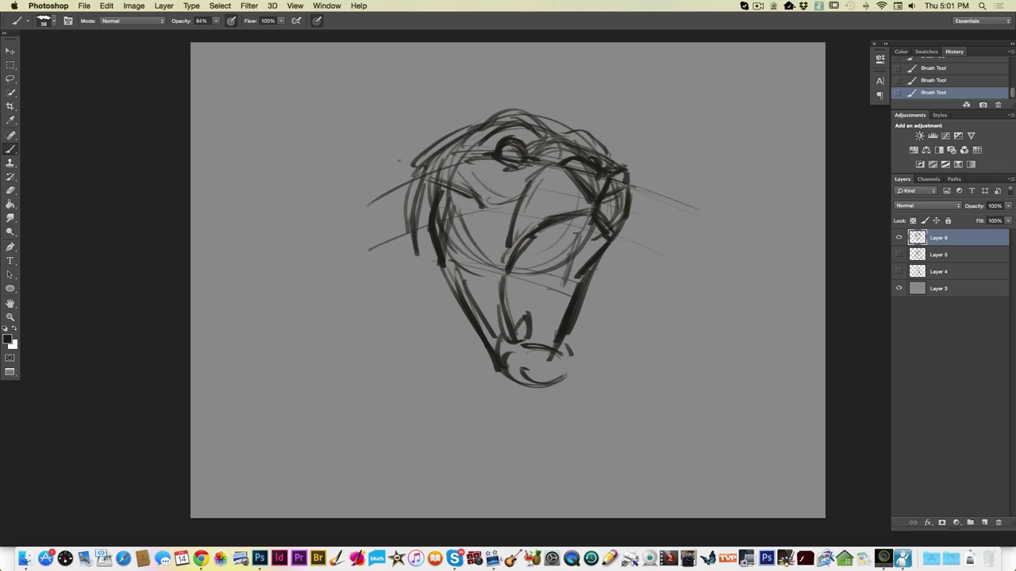
pyautogui.moveTo(516, 212); pyautogui.dragTo(450, 194)
# Step: Thicken the near jaw line and chin outline, and rework the far mouth corner to place the second lower fang
pyautogui.moveTo(428, 231); pyautogui.dragTo(494, 343)
pyautogui.moveTo(446, 246); pyautogui.dragTo(495, 343)
pyautogui.moveTo(467, 285); pyautogui.dragTo(504, 371)
pyautogui.moveTo(554, 363)
pyautogui.mouseDown()
pyautogui.moveTo(537, 381)
pyautogui.moveTo(569, 376)
pyautogui.mouseUp()
pyautogui.moveTo(500, 373); pyautogui.dragTo(545, 384)
pyautogui.moveTo(484, 352); pyautogui.dragTo(558, 380)
pyautogui.moveTo(570, 320)
pyautogui.mouseDown()
pyautogui.moveTo(555, 341)
pyautogui.moveTo(565, 347)
pyautogui.moveTo(554, 330)
pyautogui.moveTo(555, 340)
pyautogui.mouseUp()
pyautogui.moveTo(565, 323); pyautogui.dragTo(566, 343)
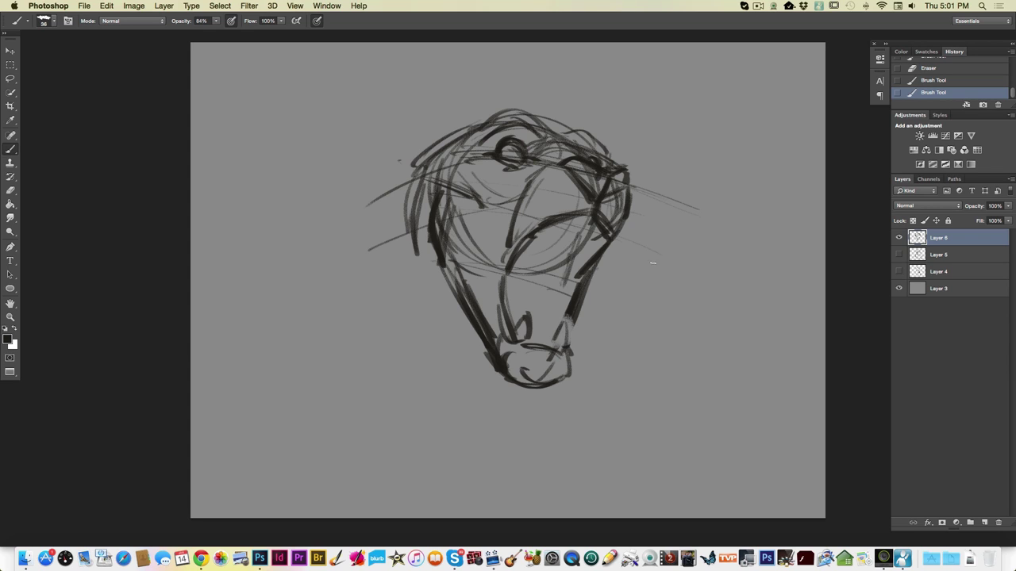
# Step: Draw slanted perspective guidelines across the upper lip, the open mouth and the lower fangs
pyautogui.moveTo(687, 257); pyautogui.dragTo(623, 237)
pyautogui.moveTo(479, 258); pyautogui.dragTo(619, 296)
pyautogui.moveTo(535, 320); pyautogui.dragTo(657, 357)
pyautogui.moveTo(435, 299); pyautogui.dragTo(563, 327)
pyautogui.moveTo(601, 234)
pyautogui.mouseDown()
pyautogui.moveTo(590, 248)
pyautogui.moveTo(487, 216)
pyautogui.mouseUp()
pyautogui.moveTo(641, 258); pyautogui.dragTo(456, 211)
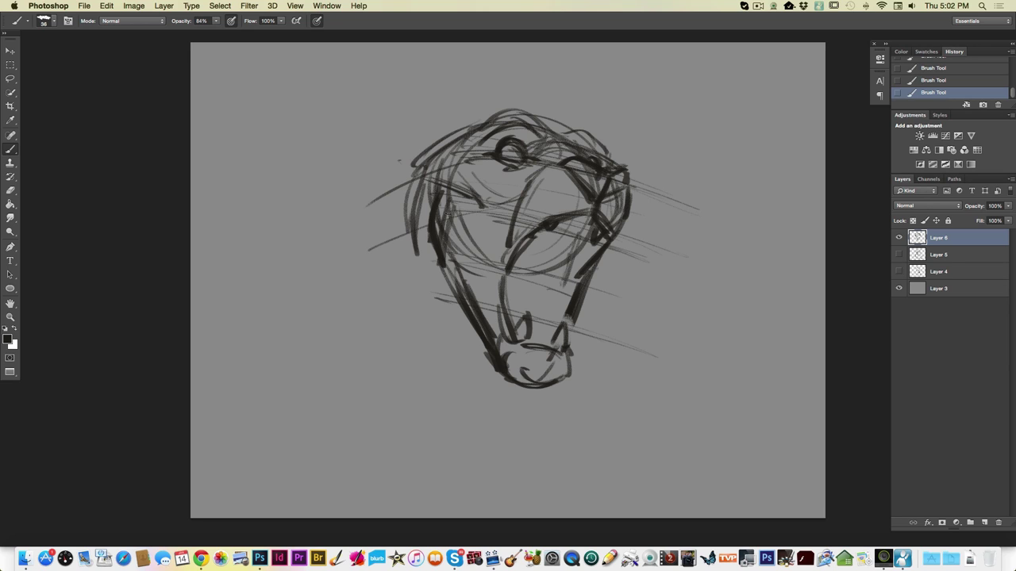
# Step: Sketch the near cheek plane and thicken the inner mouth edge, and outline the tongue inside the open mouth
pyautogui.moveTo(516, 194); pyautogui.dragTo(478, 313)
pyautogui.moveTo(477, 277); pyautogui.dragTo(467, 295)
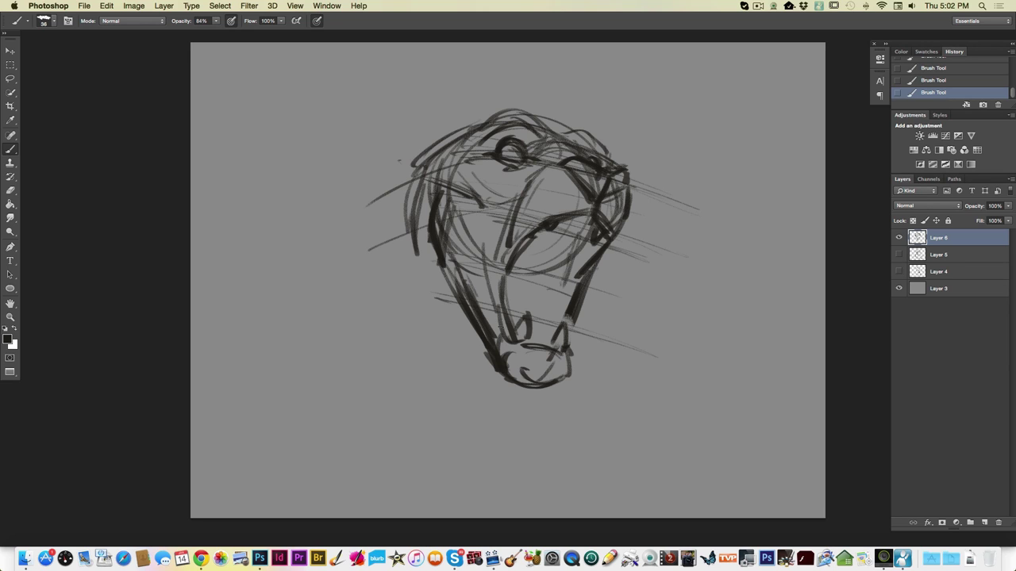
pyautogui.moveTo(501, 346); pyautogui.dragTo(517, 344)
pyautogui.moveTo(497, 287); pyautogui.dragTo(506, 345)
pyautogui.moveTo(509, 303); pyautogui.dragTo(502, 342)
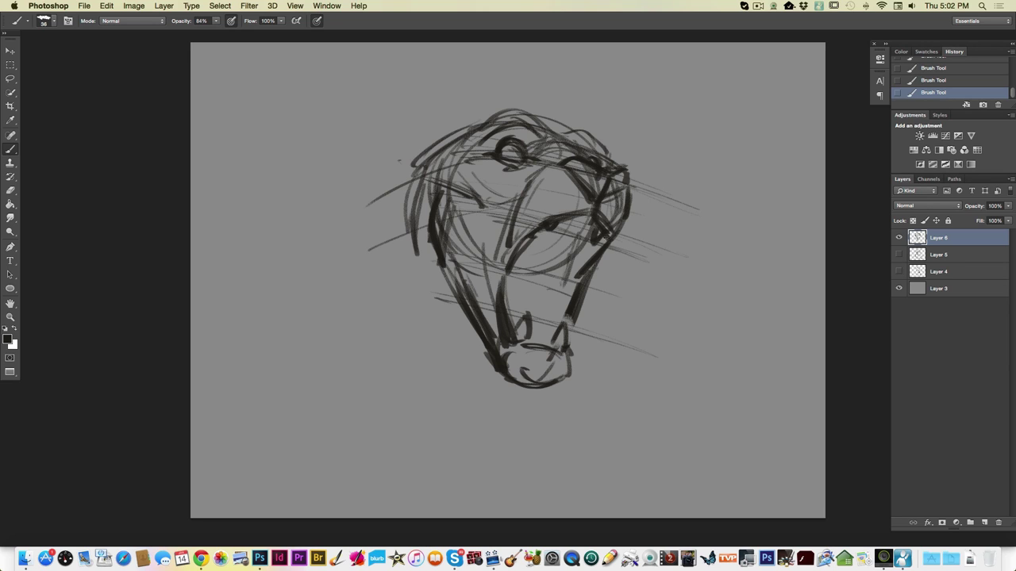
pyautogui.moveTo(610, 237)
pyautogui.mouseDown()
pyautogui.moveTo(578, 266)
pyautogui.moveTo(539, 273)
pyautogui.moveTo(559, 323)
pyautogui.mouseUp()
pyautogui.moveTo(538, 267)
pyautogui.mouseDown()
pyautogui.moveTo(504, 280)
pyautogui.moveTo(509, 316)
pyautogui.moveTo(546, 323)
pyautogui.moveTo(534, 331)
pyautogui.moveTo(509, 280)
pyautogui.mouseUp()
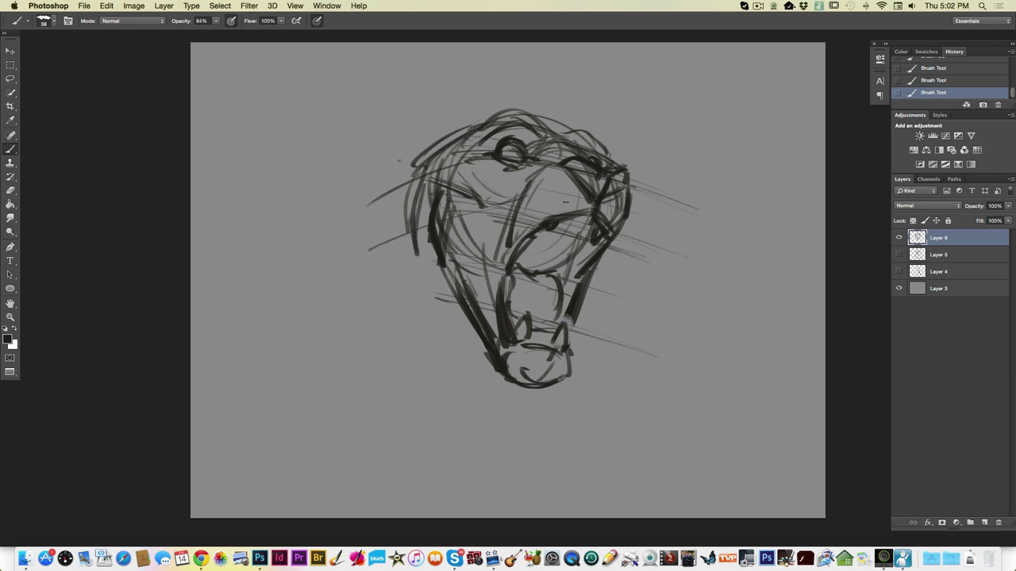
# Step: Set the brush size to 70 px and turn off pressure control for the brush size
pyautogui.click(49, 22)
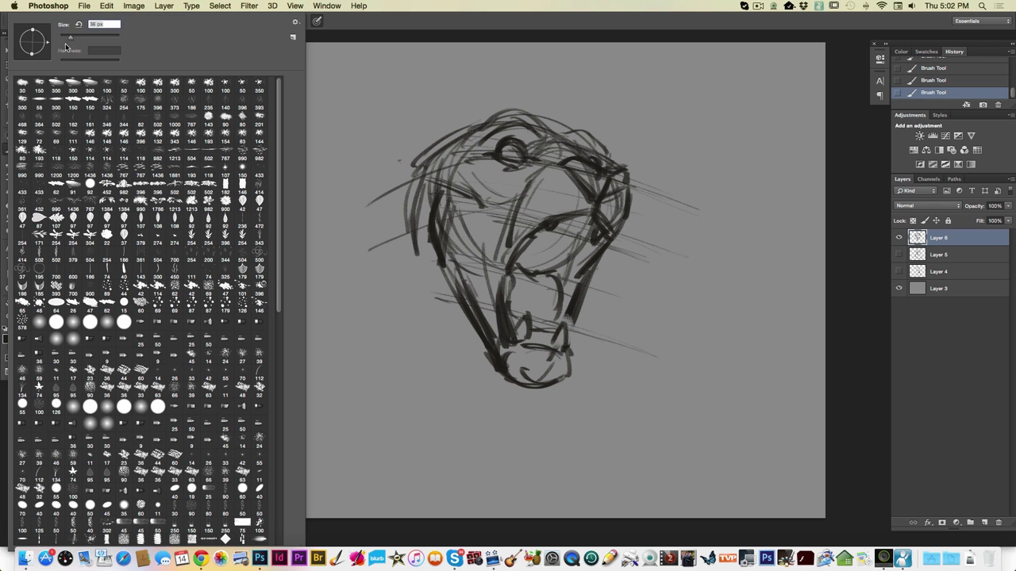
pyautogui.click(338, 25)
pyautogui.click(317, 21)
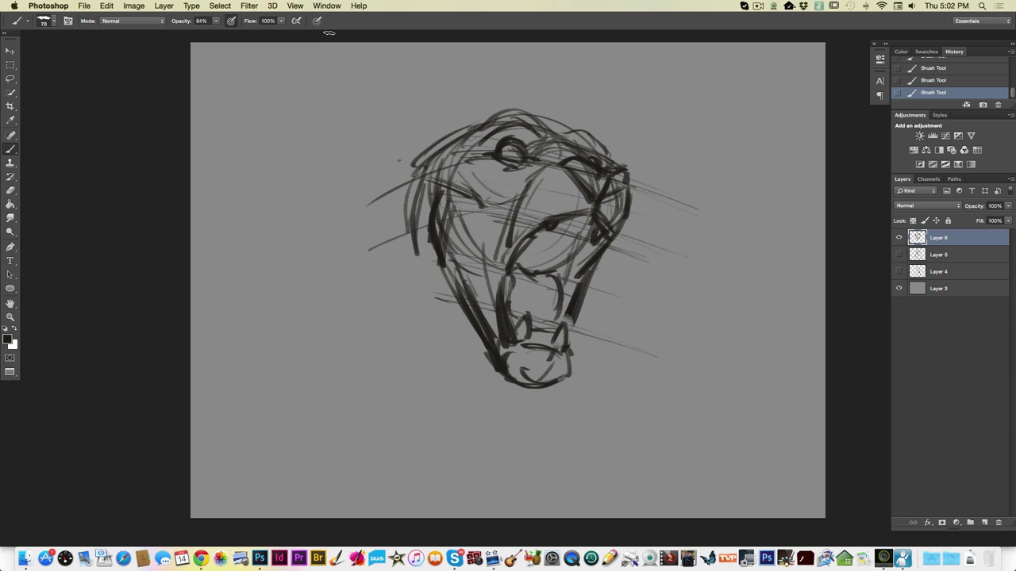
# Step: Add a new layer directly below Layer 6 and shade the mouth interior on it, darker toward the throat
pyautogui.click(938, 259)
pyautogui.click(984, 522)
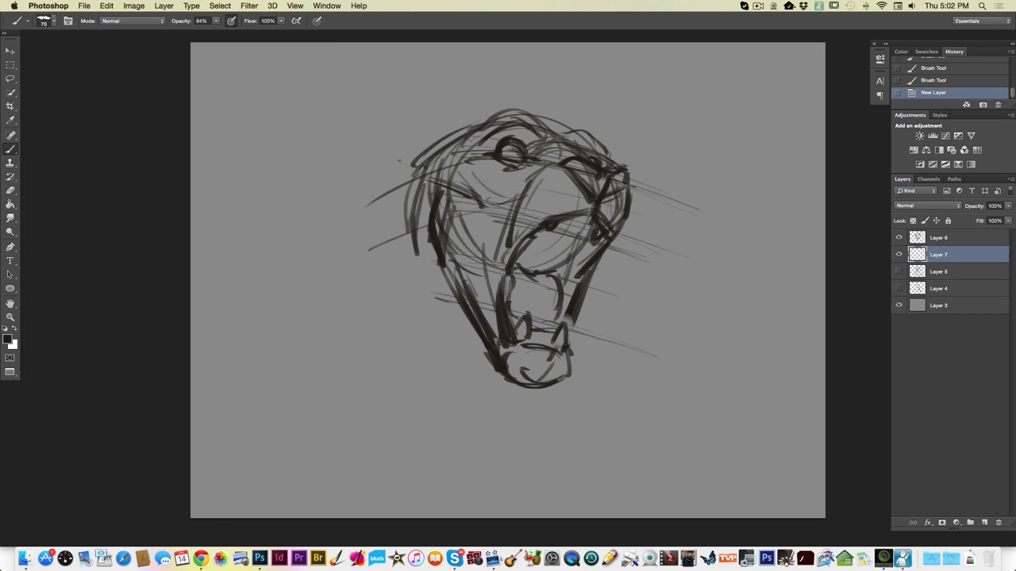
pyautogui.moveTo(601, 238)
pyautogui.mouseDown()
pyautogui.moveTo(580, 255)
pyautogui.moveTo(584, 219)
pyautogui.moveTo(564, 247)
pyautogui.moveTo(554, 237)
pyautogui.moveTo(534, 250)
pyautogui.moveTo(517, 273)
pyautogui.moveTo(546, 259)
pyautogui.moveTo(539, 304)
pyautogui.moveTo(546, 292)
pyautogui.moveTo(518, 312)
pyautogui.moveTo(520, 294)
pyautogui.moveTo(512, 304)
pyautogui.moveTo(539, 312)
pyautogui.mouseUp()
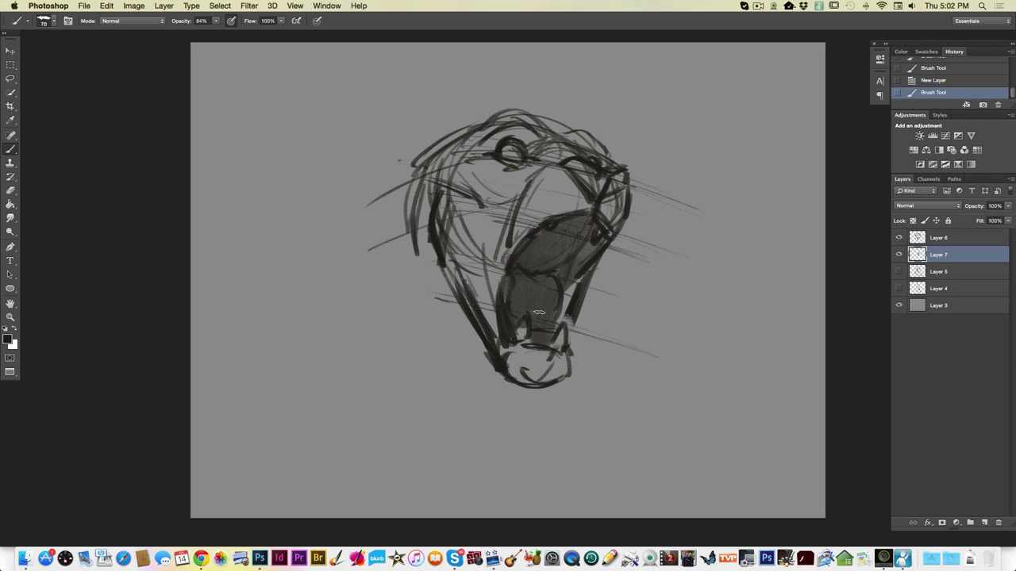
pyautogui.moveTo(555, 262)
pyautogui.mouseDown()
pyautogui.moveTo(540, 238)
pyautogui.moveTo(514, 256)
pyautogui.mouseUp()
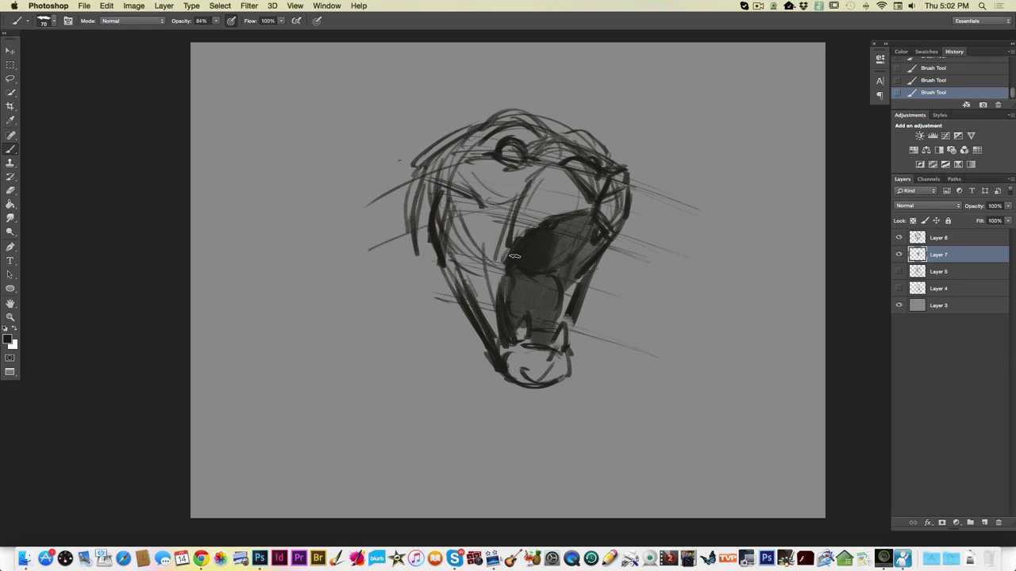
# Step: On Layer 6, with a 31 px brush, sketch the ear and the curved back of the neck
pyautogui.click(937, 238)
pyautogui.click(52, 20)
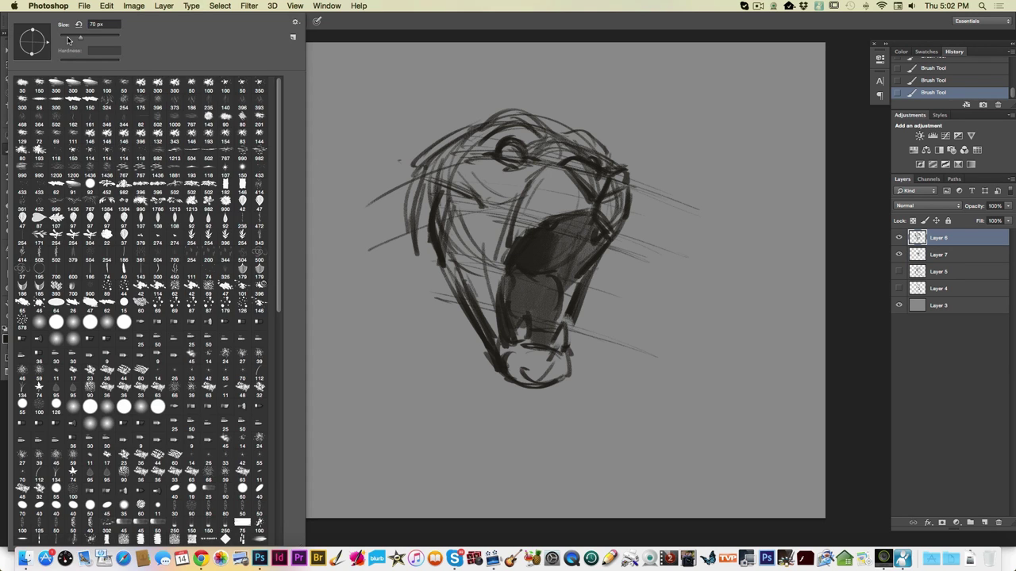
pyautogui.click(68, 37)
pyautogui.click(419, 241)
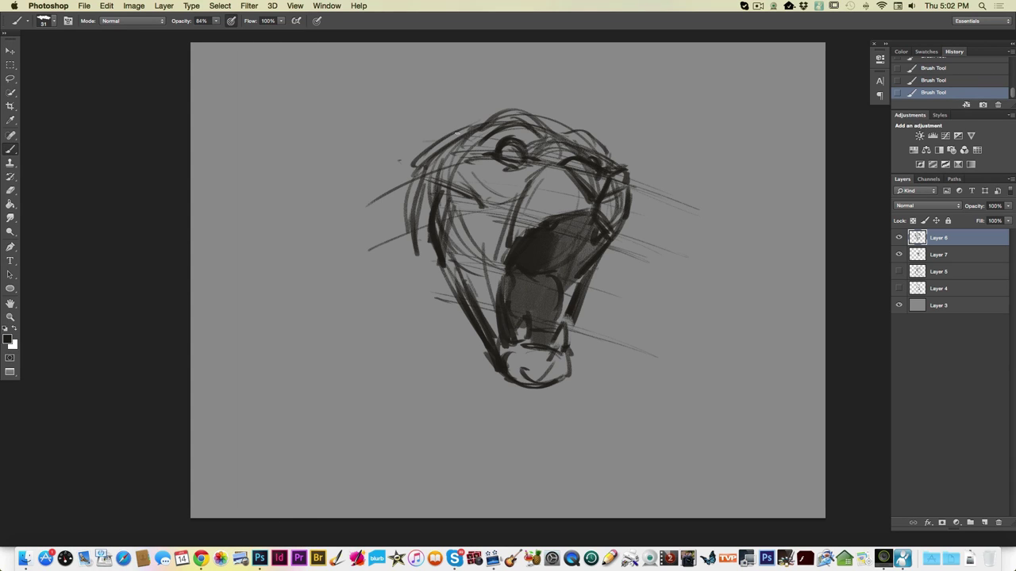
pyautogui.moveTo(459, 125)
pyautogui.mouseDown()
pyautogui.moveTo(362, 144)
pyautogui.moveTo(406, 178)
pyautogui.moveTo(376, 249)
pyautogui.mouseUp()
pyautogui.moveTo(412, 193); pyautogui.dragTo(366, 316)
pyautogui.moveTo(376, 254)
pyautogui.mouseDown()
pyautogui.moveTo(370, 315)
pyautogui.moveTo(382, 355)
pyautogui.mouseUp()
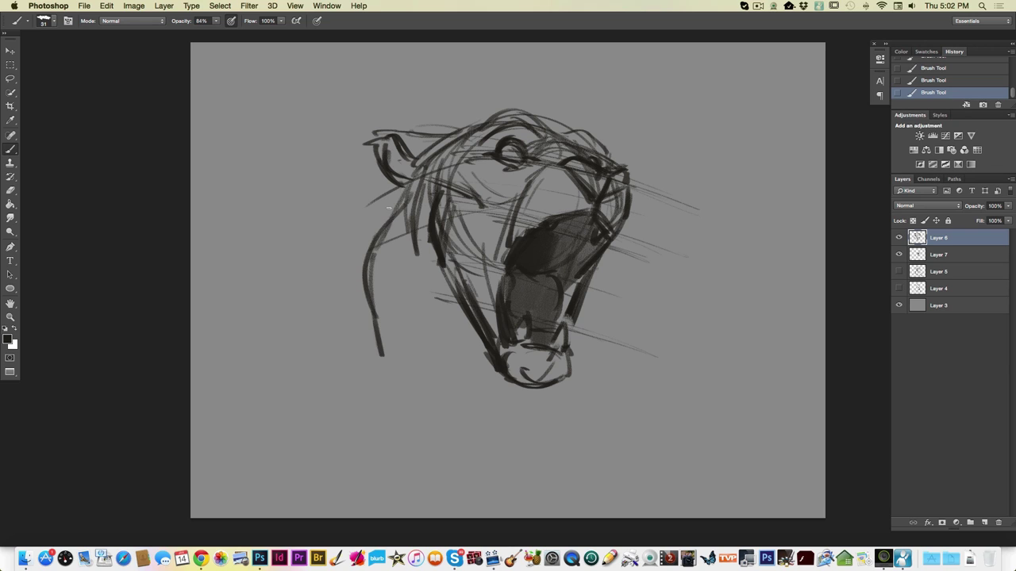
# Step: Thicken the back of the neck and draw the throat, front neck lines and rounded shoulder below the head
pyautogui.moveTo(408, 206); pyautogui.dragTo(365, 368)
pyautogui.moveTo(378, 244); pyautogui.dragTo(367, 370)
pyautogui.moveTo(584, 300)
pyautogui.mouseDown()
pyautogui.moveTo(579, 370)
pyautogui.moveTo(561, 408)
pyautogui.mouseUp()
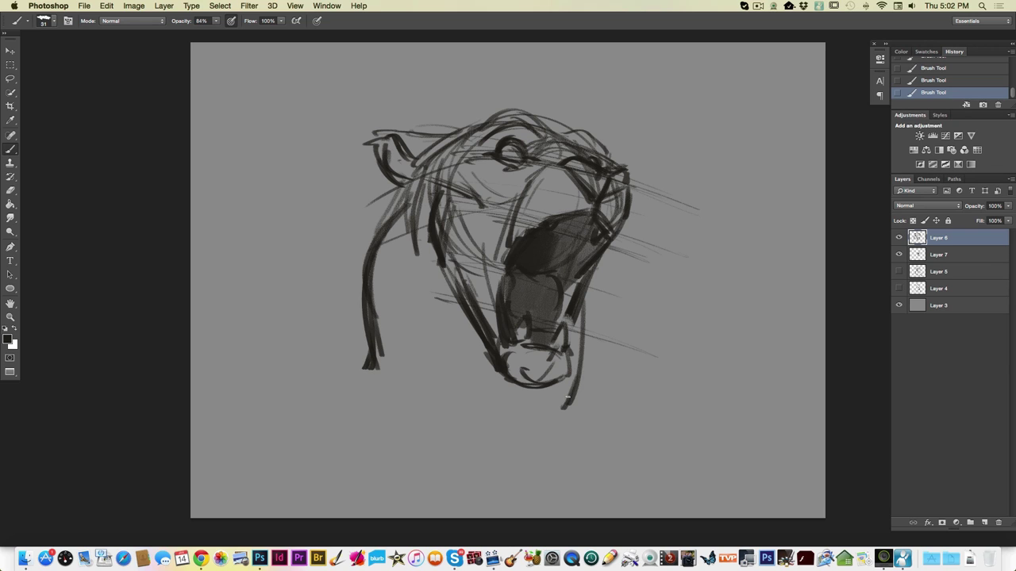
pyautogui.moveTo(363, 324); pyautogui.dragTo(356, 378)
pyautogui.moveTo(424, 278); pyautogui.dragTo(489, 454)
pyautogui.moveTo(364, 314); pyautogui.dragTo(336, 379)
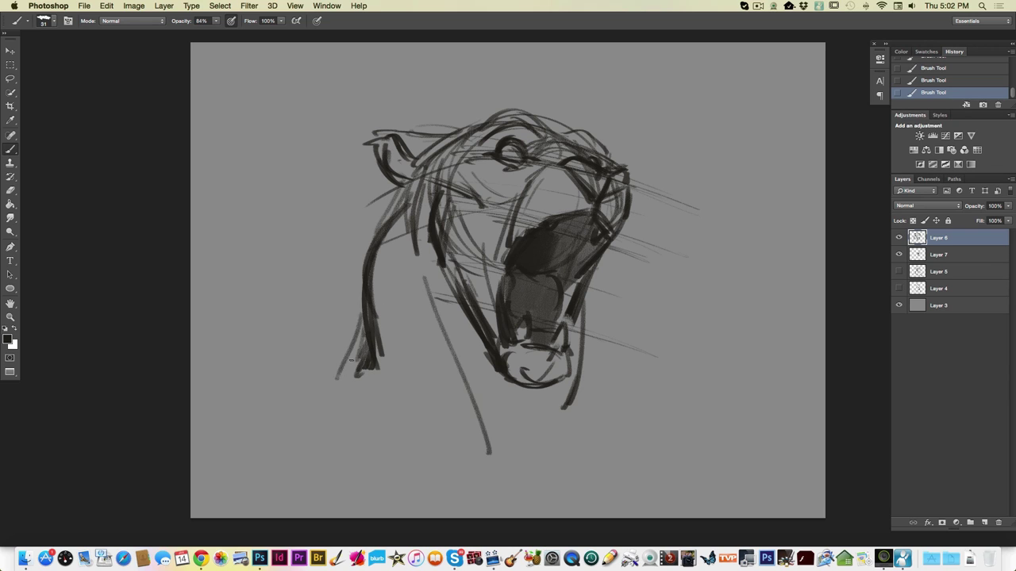
pyautogui.moveTo(367, 341); pyautogui.dragTo(344, 434)
pyautogui.moveTo(568, 405); pyautogui.dragTo(589, 478)
pyautogui.moveTo(467, 368); pyautogui.dragTo(527, 490)
pyautogui.moveTo(494, 416); pyautogui.dragTo(511, 453)
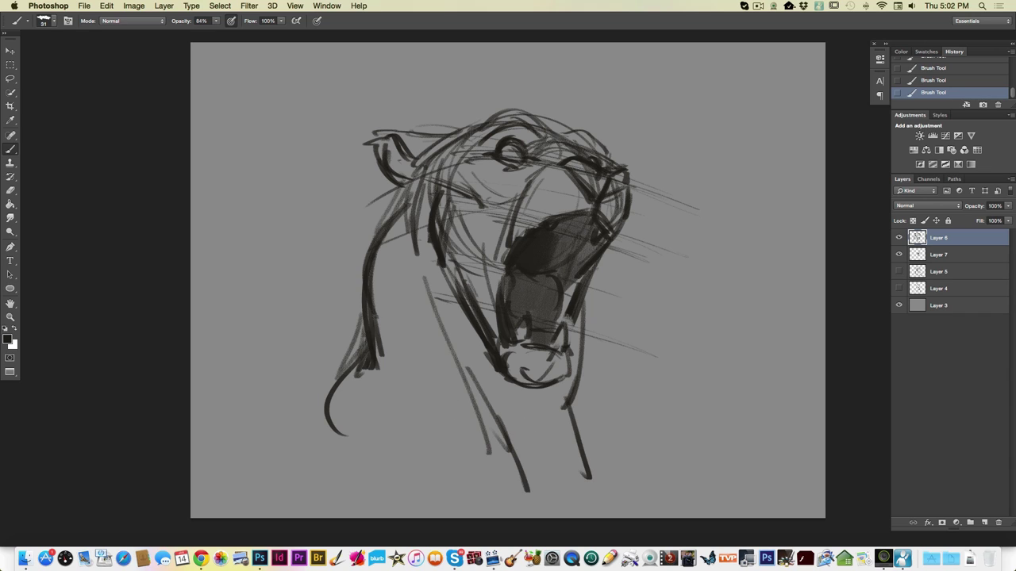
# Step: Darken the side edges of the open mouth and strengthen the guideline crossing the top of the tongue
pyautogui.moveTo(546, 142); pyautogui.dragTo(538, 150)
pyautogui.moveTo(501, 278); pyautogui.dragTo(508, 301)
pyautogui.moveTo(592, 264)
pyautogui.mouseDown()
pyautogui.moveTo(573, 289)
pyautogui.moveTo(565, 329)
pyautogui.moveTo(583, 276)
pyautogui.moveTo(570, 326)
pyautogui.mouseUp()
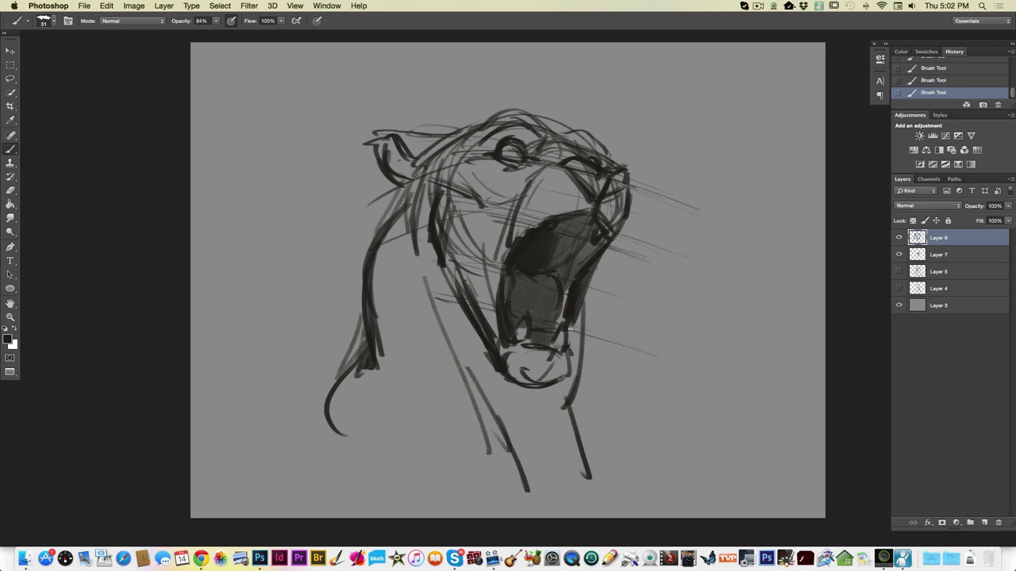
pyautogui.moveTo(452, 258); pyautogui.dragTo(504, 266)
pyautogui.moveTo(585, 290); pyautogui.dragTo(622, 298)
# Step: Refine the chin, lower lip and near jaw line, and darken the details of the eyes and nose
pyautogui.moveTo(567, 349)
pyautogui.mouseDown()
pyautogui.moveTo(573, 377)
pyautogui.moveTo(529, 388)
pyautogui.moveTo(524, 367)
pyautogui.mouseUp()
pyautogui.moveTo(481, 336); pyautogui.dragTo(492, 355)
pyautogui.moveTo(506, 365)
pyautogui.mouseDown()
pyautogui.moveTo(555, 370)
pyautogui.moveTo(536, 378)
pyautogui.mouseUp()
pyautogui.moveTo(566, 376); pyautogui.dragTo(508, 382)
pyautogui.moveTo(435, 266); pyautogui.dragTo(484, 370)
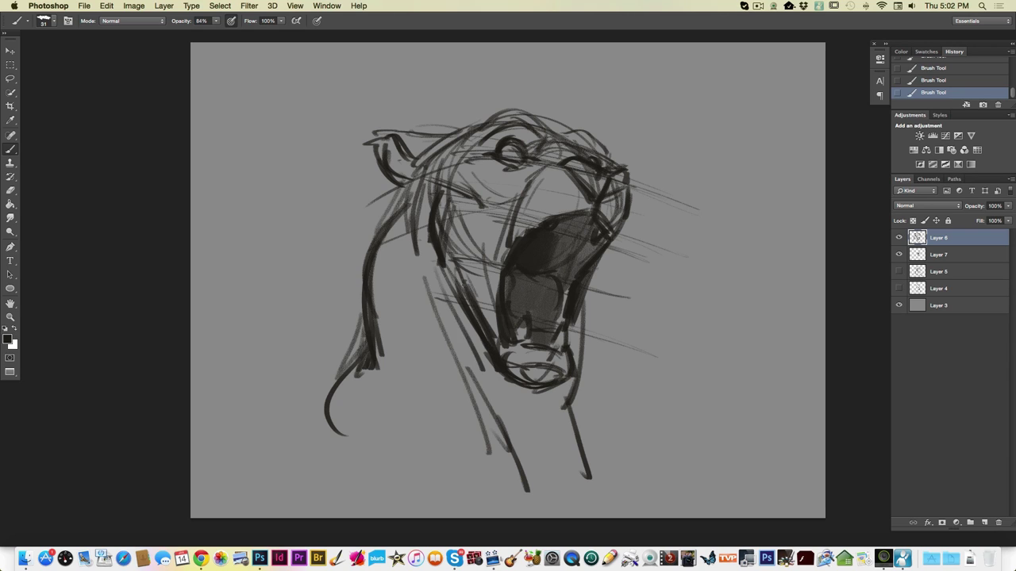
pyautogui.moveTo(525, 176); pyautogui.dragTo(486, 161)
pyautogui.moveTo(553, 160)
pyautogui.mouseDown()
pyautogui.moveTo(592, 187)
pyautogui.moveTo(580, 172)
pyautogui.moveTo(583, 183)
pyautogui.moveTo(615, 186)
pyautogui.moveTo(629, 175)
pyautogui.moveTo(610, 176)
pyautogui.moveTo(623, 168)
pyautogui.moveTo(586, 145)
pyautogui.moveTo(564, 142)
pyautogui.moveTo(547, 156)
pyautogui.mouseUp()
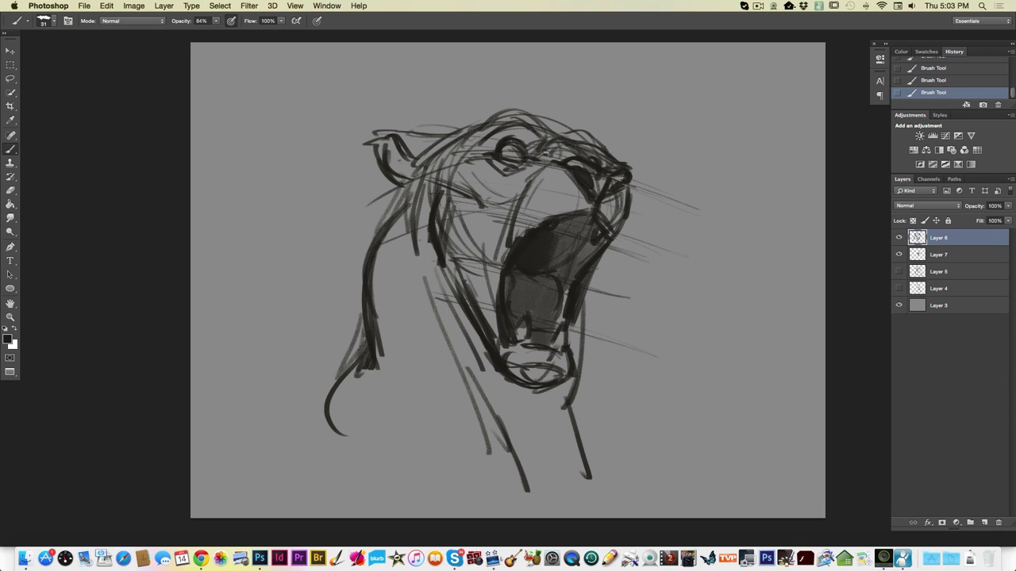
# Step: Lower the opacity of Layer 6 to 44% and Layer 7 to 24%, and add a new layer above Layer 6
pyautogui.click(1008, 205)
pyautogui.moveTo(1006, 216); pyautogui.dragTo(980, 219)
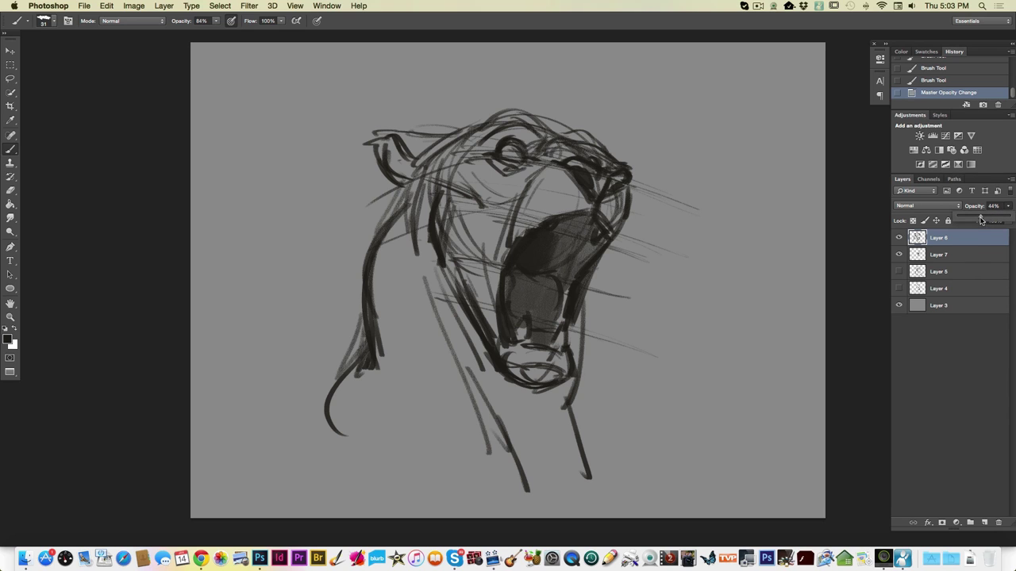
pyautogui.click(950, 255)
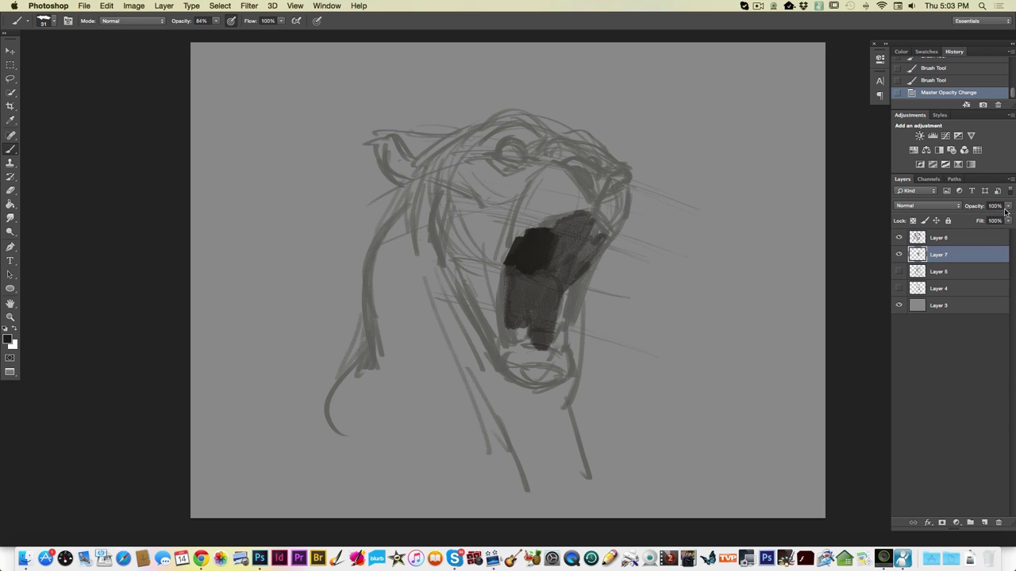
pyautogui.click(1008, 205)
pyautogui.moveTo(1007, 216); pyautogui.dragTo(970, 221)
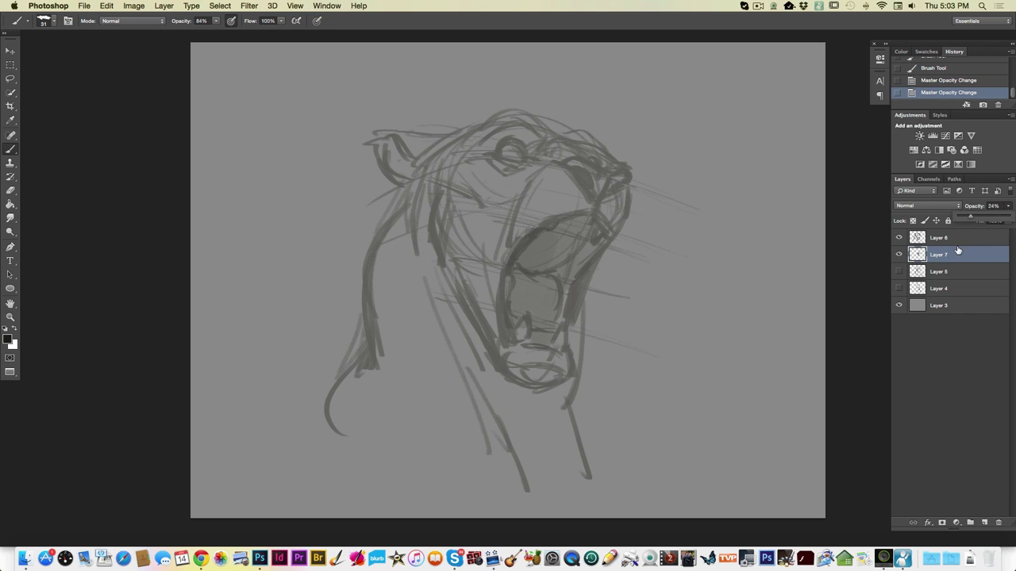
pyautogui.click(956, 240)
pyautogui.click(983, 522)
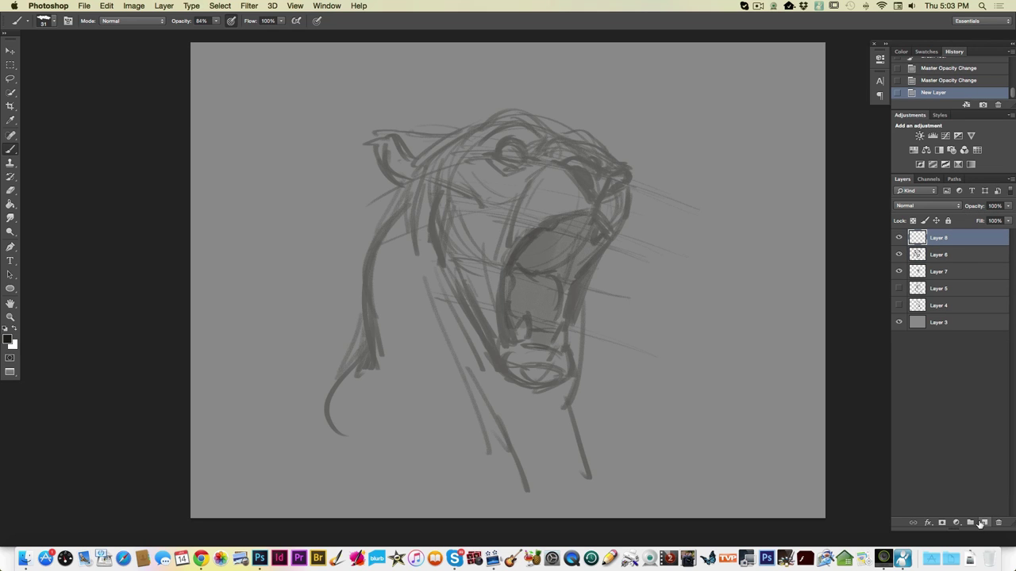
# Step: Set the brush size to 22 px with pen pressure controlling size, and outline the big cat's nose and nostrils on Layer 8
pyautogui.click(50, 22)
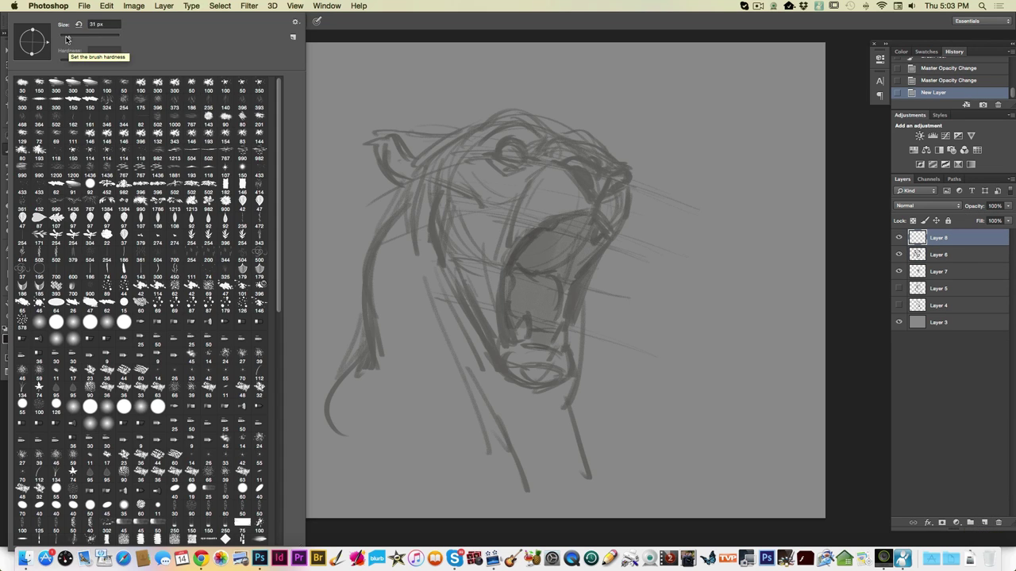
pyautogui.click(353, 38)
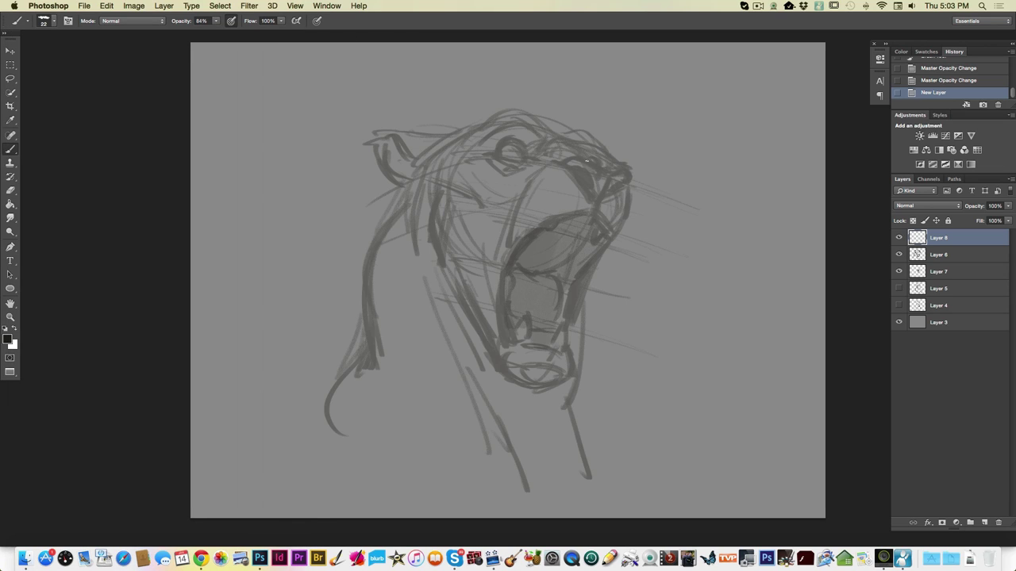
pyautogui.moveTo(586, 162); pyautogui.dragTo(605, 171)
pyautogui.moveTo(587, 161); pyautogui.dragTo(607, 173)
pyautogui.moveTo(589, 162)
pyautogui.mouseDown()
pyautogui.moveTo(607, 174)
pyautogui.moveTo(562, 163)
pyautogui.moveTo(591, 183)
pyautogui.moveTo(611, 179)
pyautogui.moveTo(596, 204)
pyautogui.mouseUp()
pyautogui.click(317, 21)
pyautogui.moveTo(584, 169)
pyautogui.mouseDown()
pyautogui.moveTo(565, 167)
pyautogui.moveTo(584, 185)
pyautogui.moveTo(563, 166)
pyautogui.mouseUp()
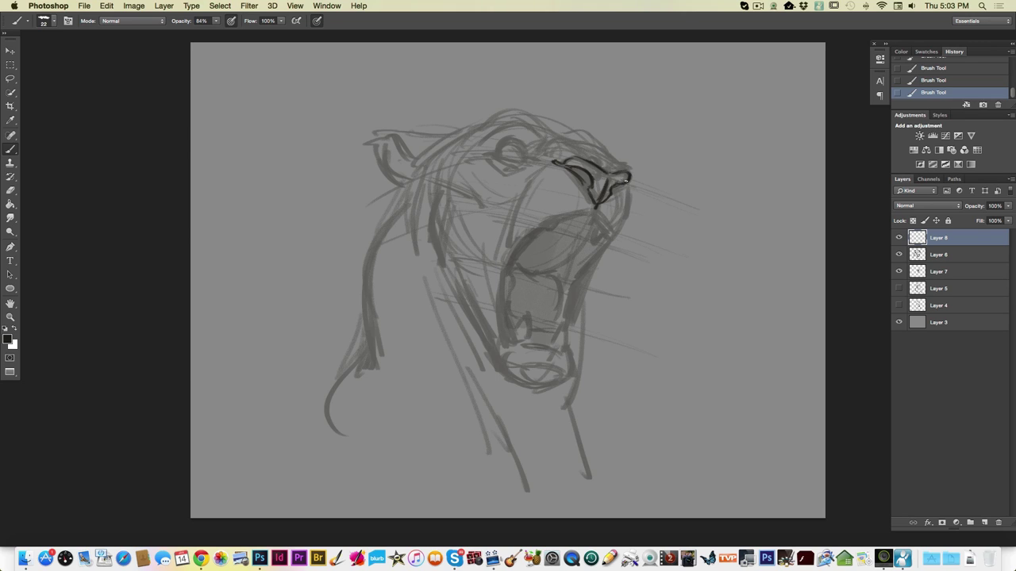
# Step: Draw clean dark lines for the front of the muzzle, the cheek crease and the upper lip along the open mouth
pyautogui.moveTo(627, 186); pyautogui.dragTo(615, 232)
pyautogui.moveTo(541, 167); pyautogui.dragTo(521, 184)
pyautogui.moveTo(505, 232); pyautogui.dragTo(515, 203)
pyautogui.moveTo(592, 206)
pyautogui.mouseDown()
pyautogui.moveTo(610, 234)
pyautogui.moveTo(543, 223)
pyautogui.moveTo(519, 245)
pyautogui.mouseUp()
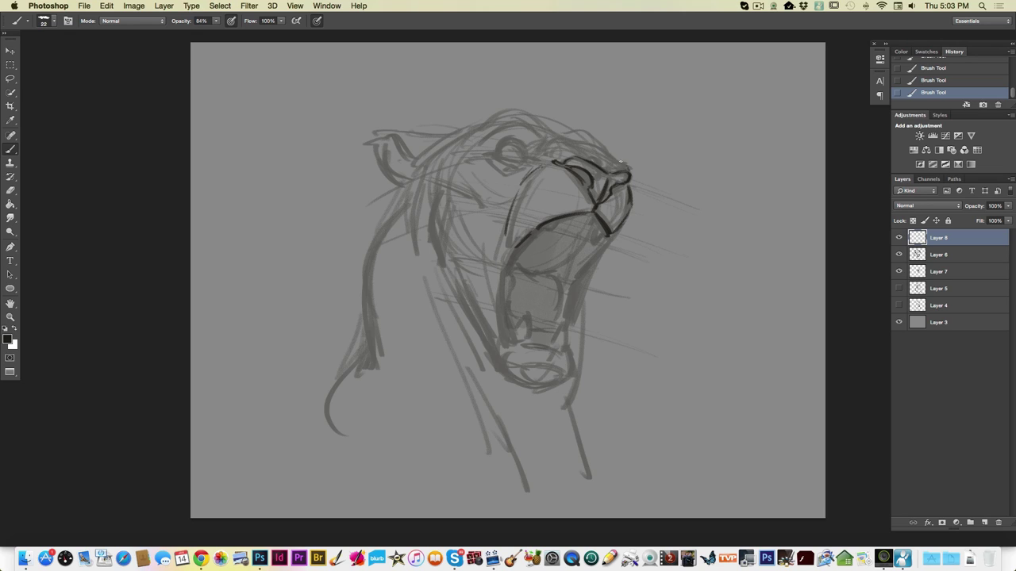
# Step: Outline the top of the snout, the forehead and brow ridges, and the round near eye with its inner corner
pyautogui.moveTo(619, 161); pyautogui.dragTo(628, 168)
pyautogui.moveTo(545, 156)
pyautogui.mouseDown()
pyautogui.moveTo(560, 137)
pyautogui.moveTo(541, 147)
pyautogui.moveTo(514, 112)
pyautogui.moveTo(481, 132)
pyautogui.mouseUp()
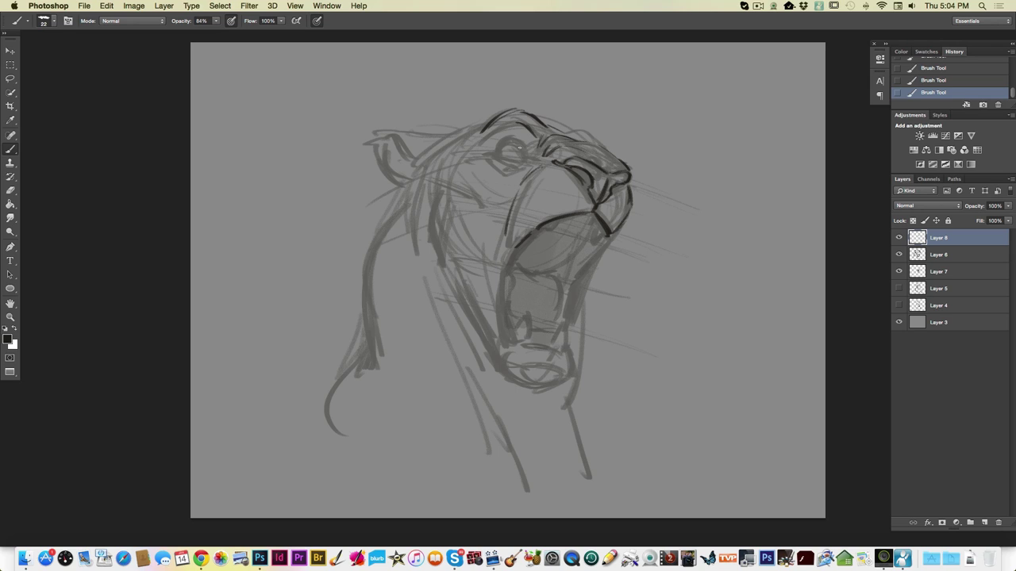
pyautogui.moveTo(525, 158)
pyautogui.mouseDown()
pyautogui.moveTo(519, 143)
pyautogui.moveTo(500, 143)
pyautogui.moveTo(521, 160)
pyautogui.moveTo(537, 154)
pyautogui.moveTo(500, 152)
pyautogui.mouseUp()
pyautogui.moveTo(607, 157)
pyautogui.mouseDown()
pyautogui.moveTo(580, 140)
pyautogui.moveTo(593, 132)
pyautogui.moveTo(578, 118)
pyautogui.mouseUp()
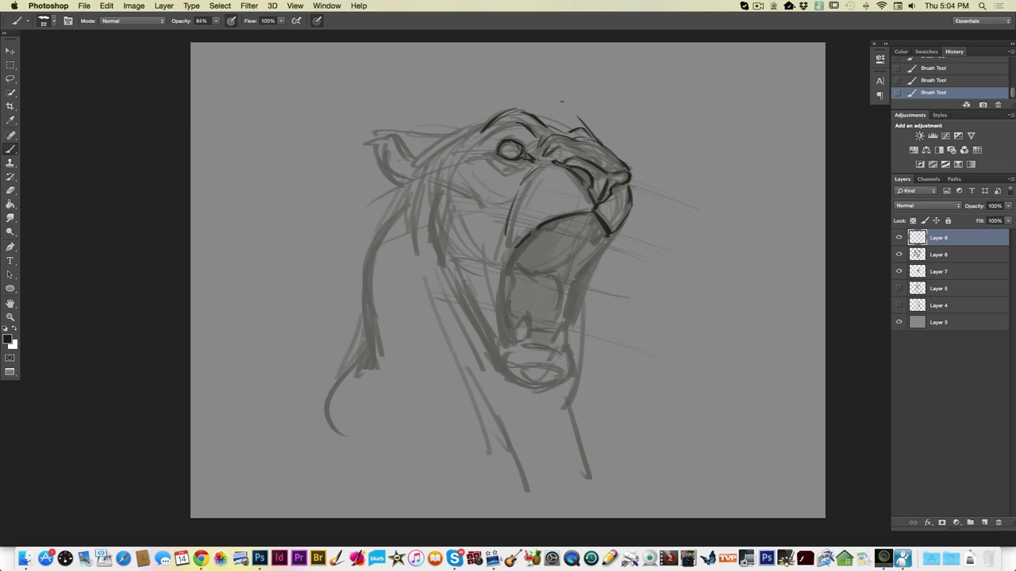